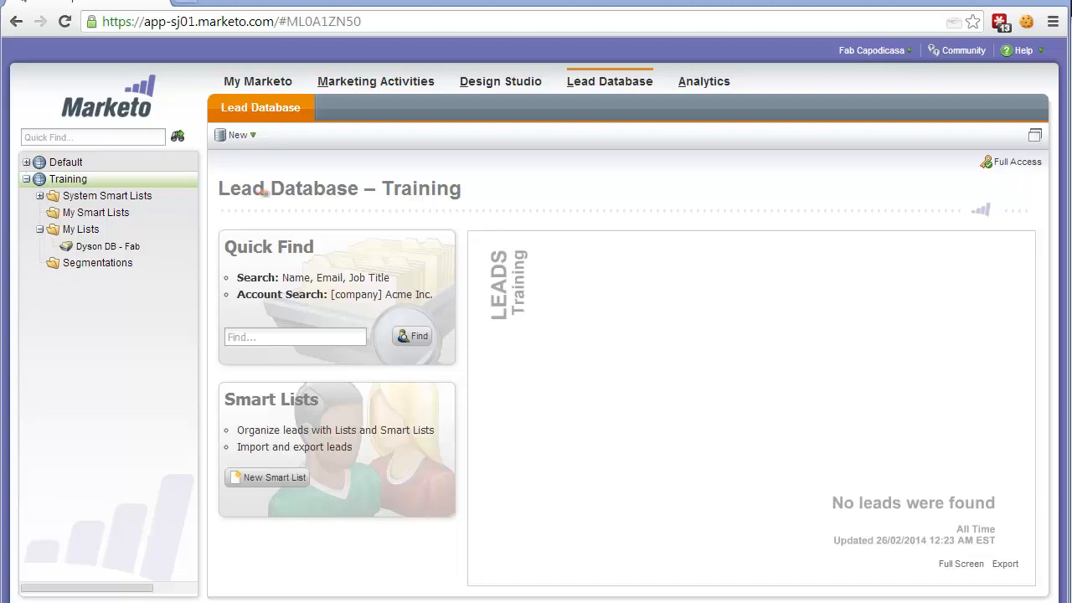
Open the lead records of the All Leads (Training) system smart list and select every lead
left_click(48, 197)
left_click(82, 214)
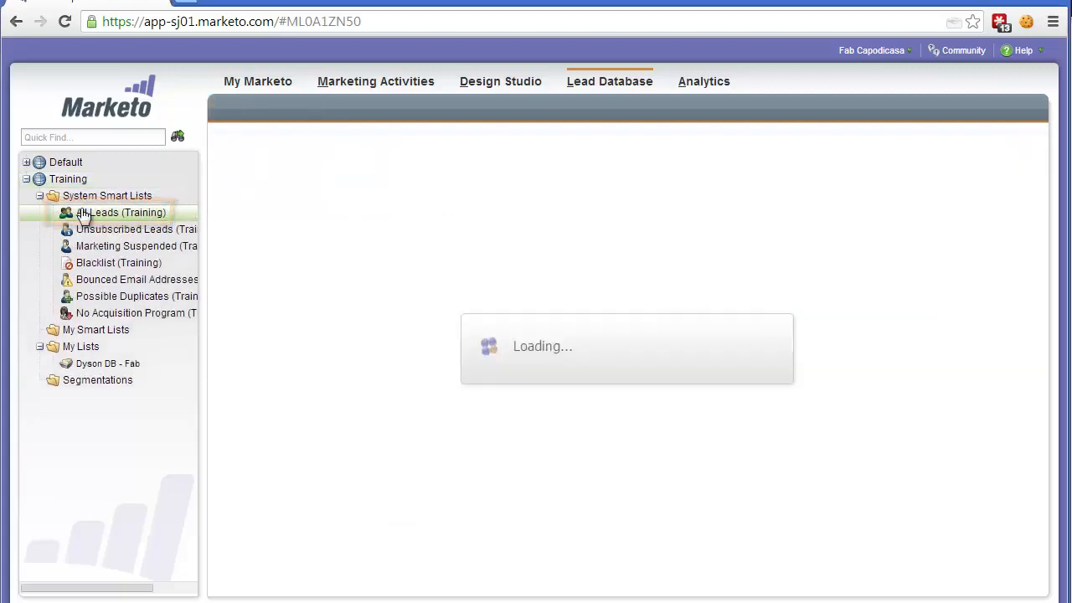
left_click(354, 111)
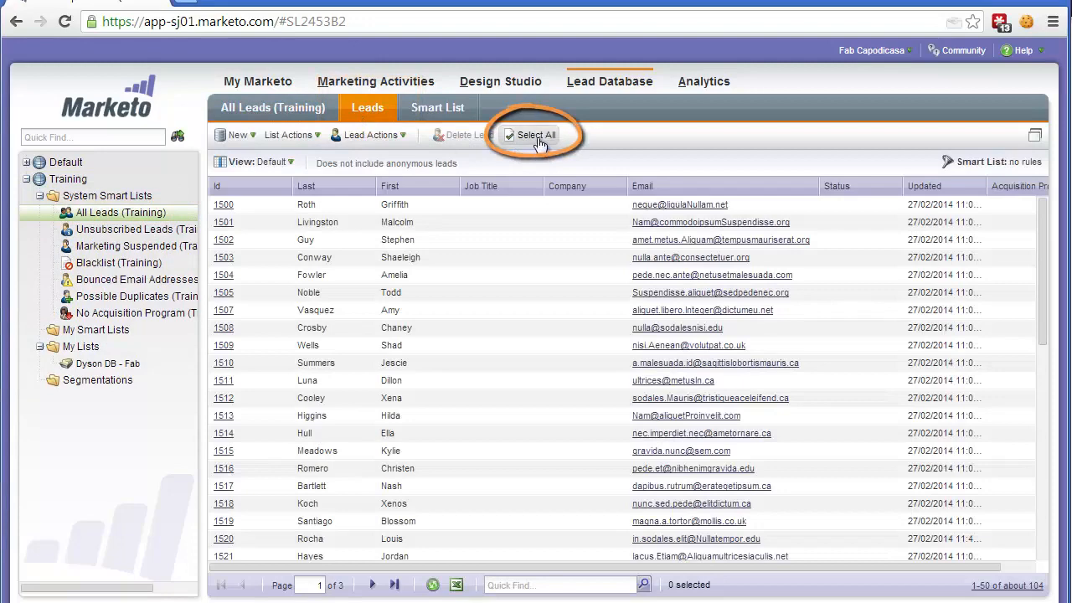
left_click(536, 136)
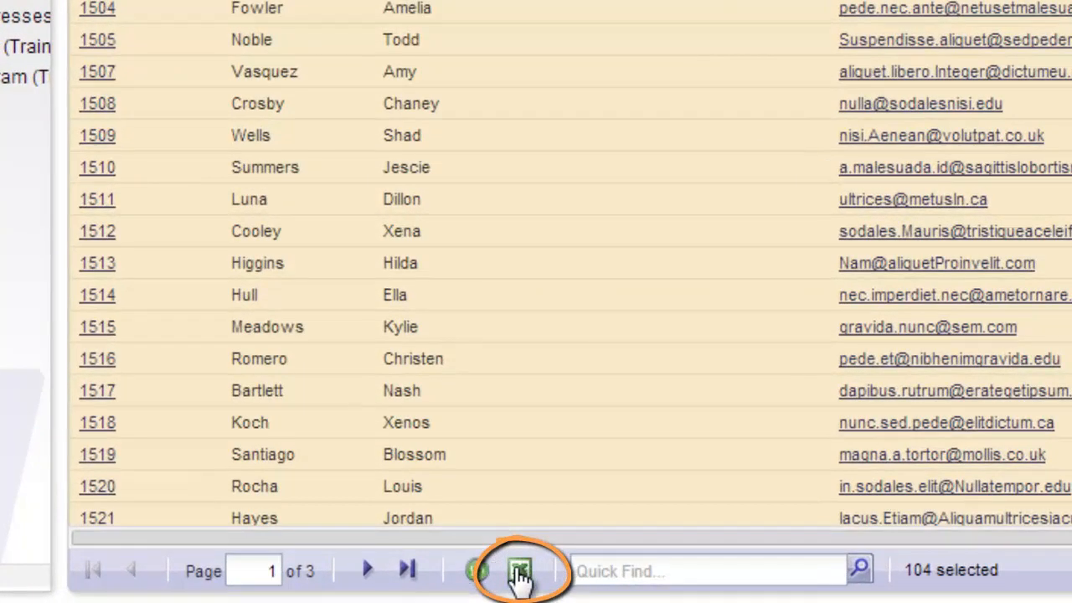
Export the selected leads with visible columns as comma separated values and download the finished file
left_click(519, 572)
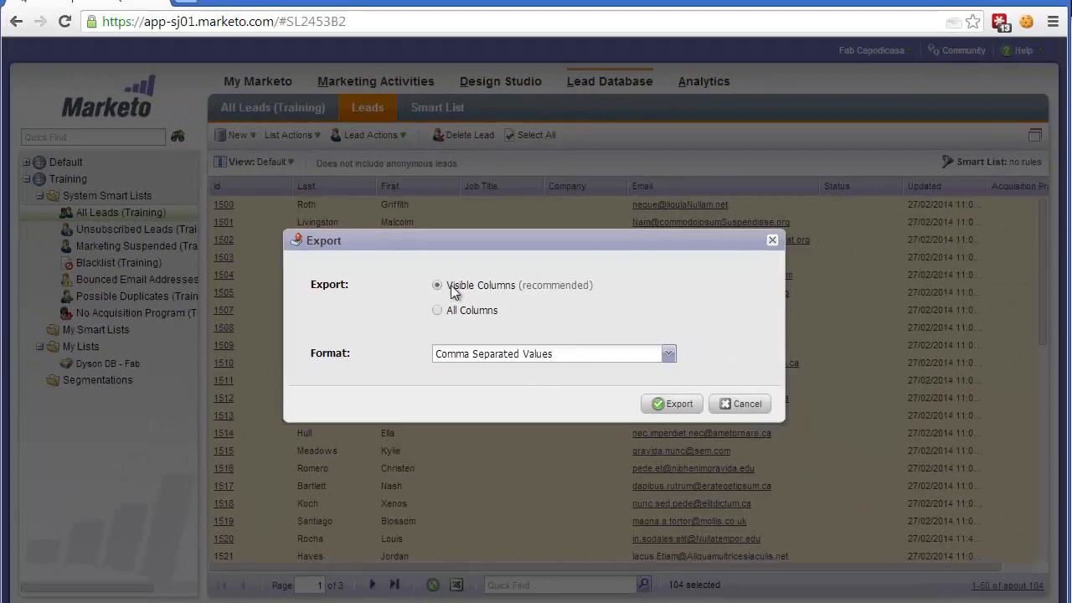
left_click(437, 311)
left_click(494, 353)
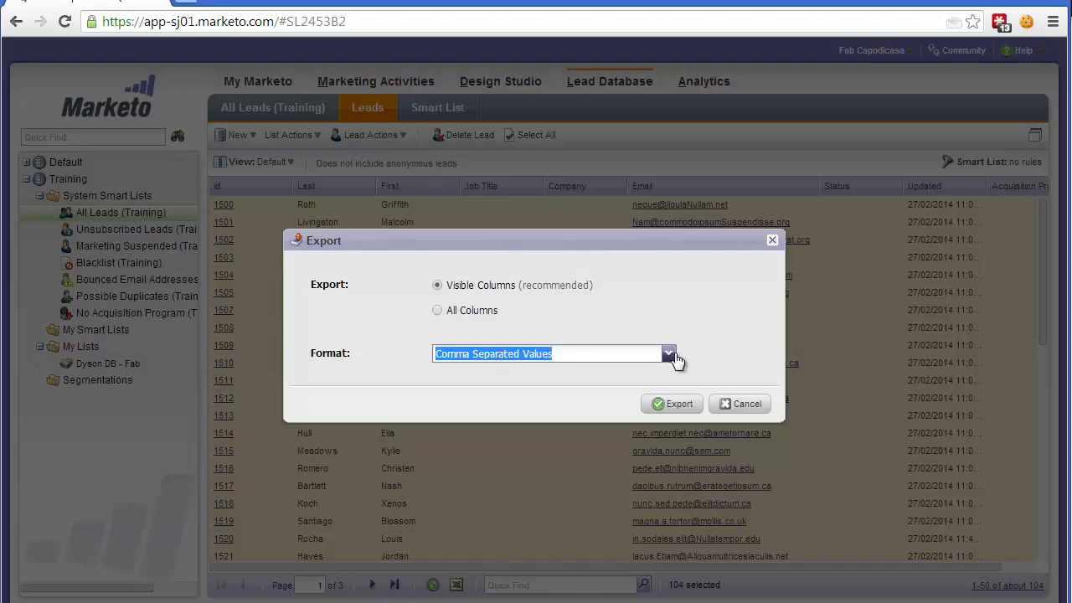
left_click(673, 404)
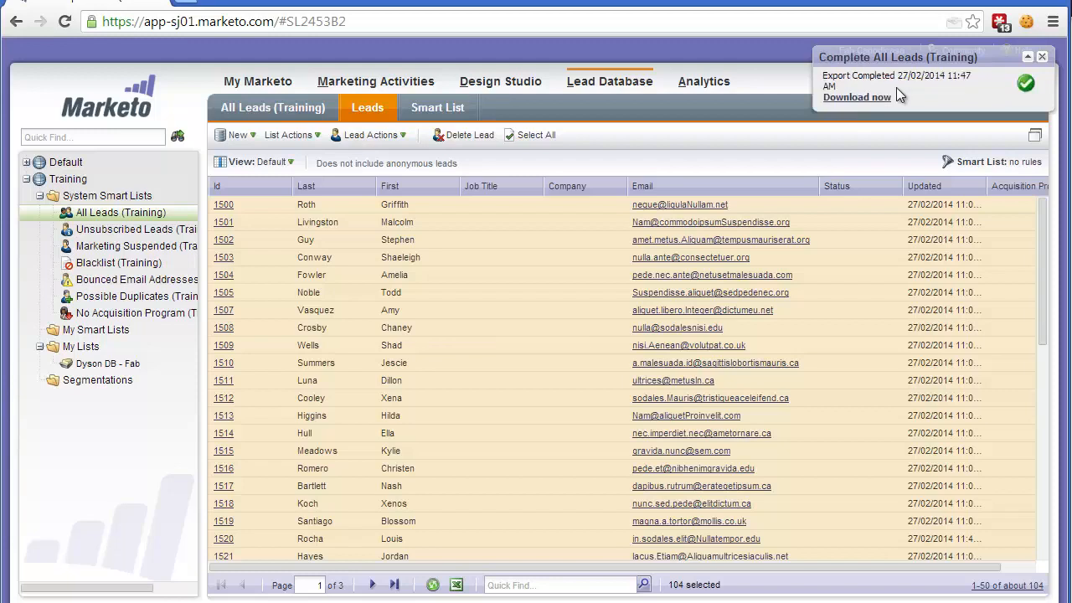
left_click(858, 98)
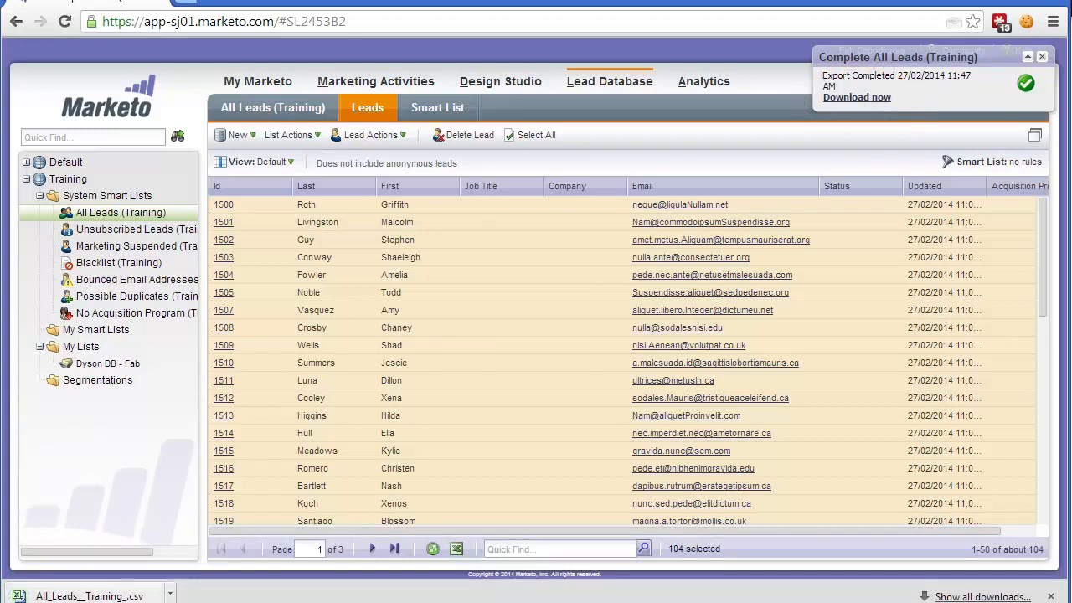
left_click(1050, 596)
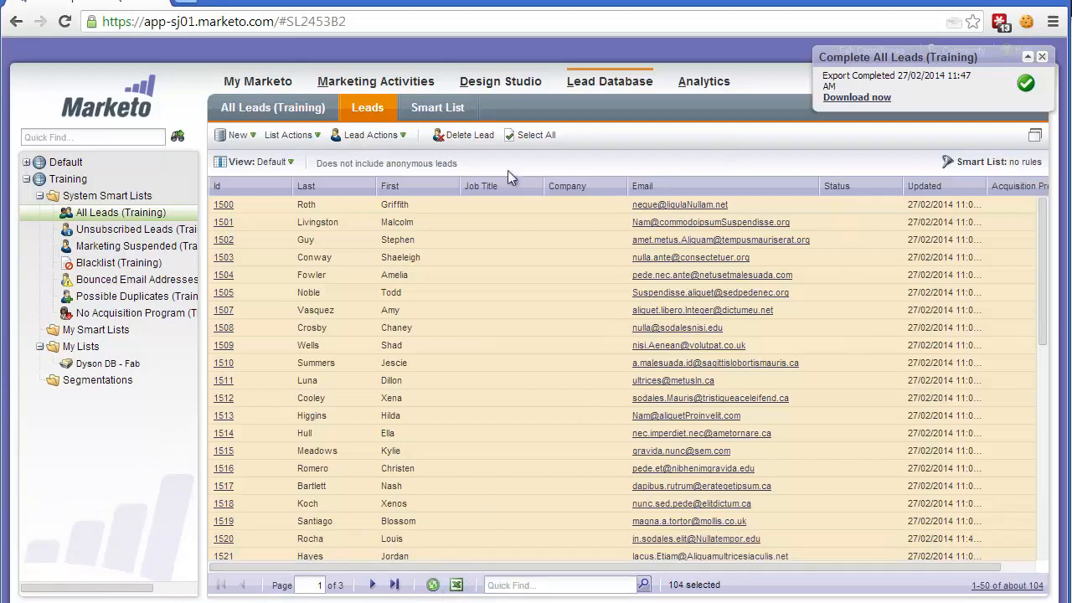
Delete all selected leads from the database, confirming 104 leads to destroy and that it cannot be undone, and refresh the list
left_click(457, 136)
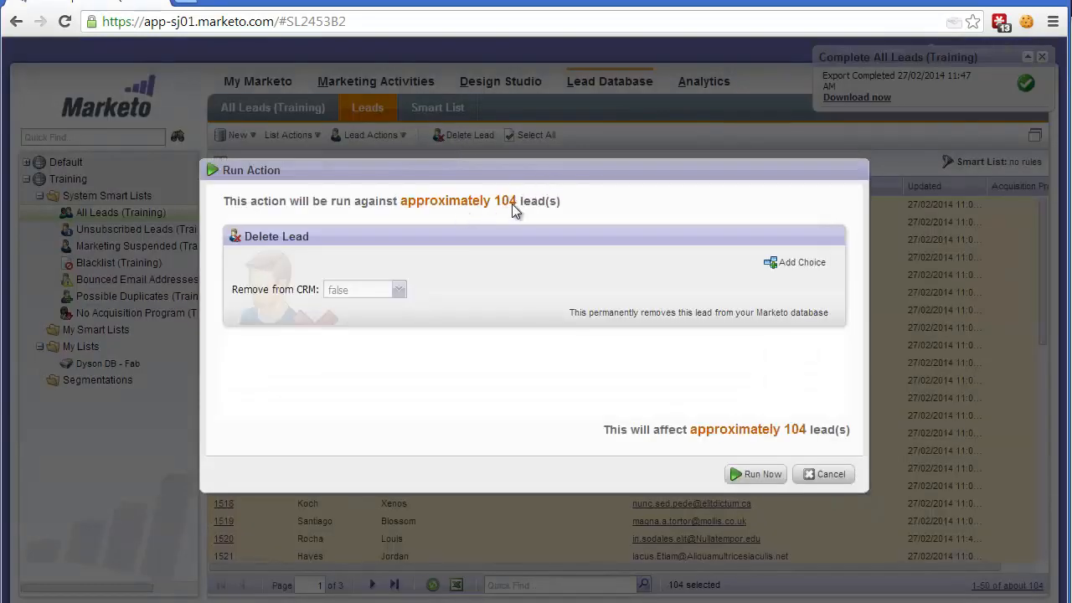
left_click(755, 474)
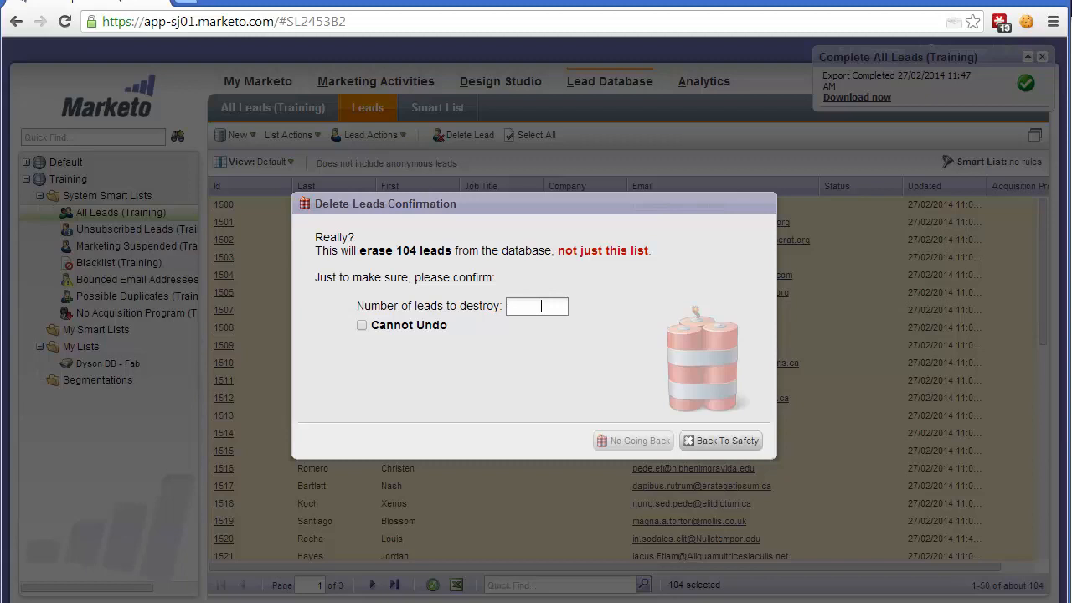
type("104")
left_click(362, 326)
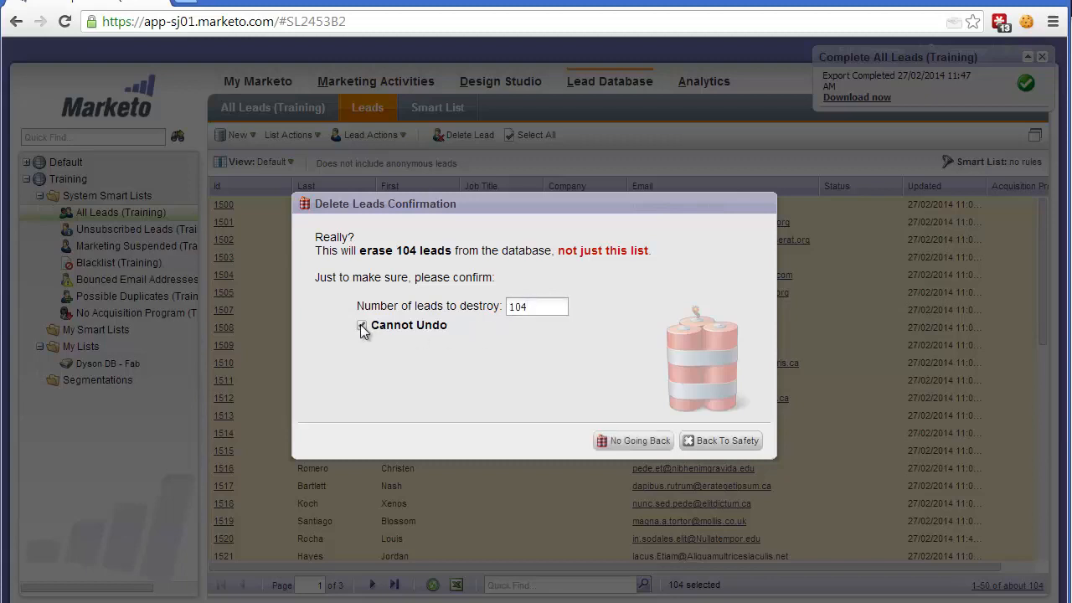
left_click(620, 443)
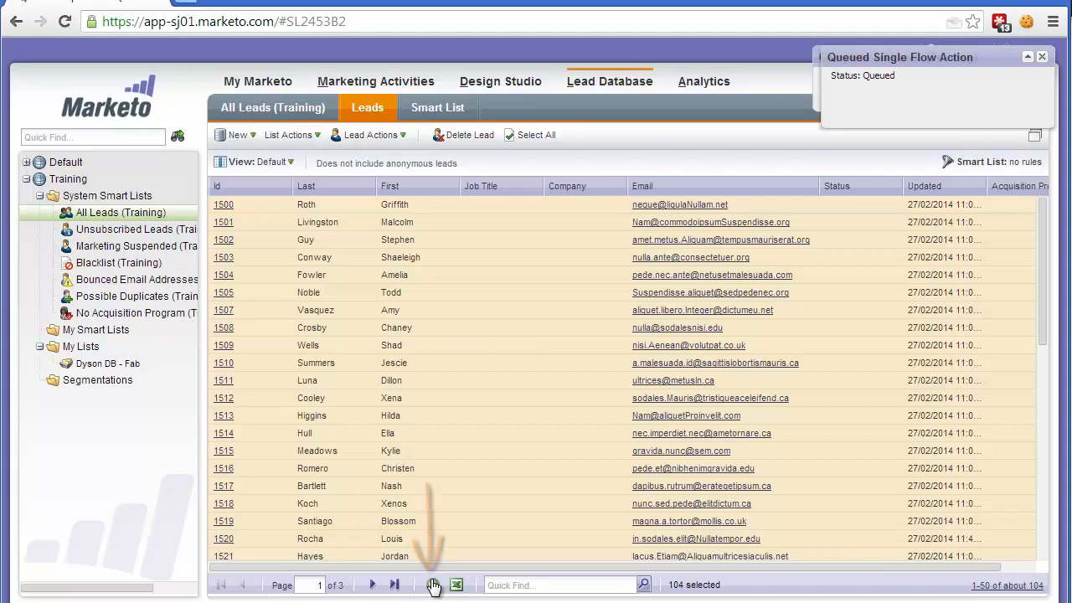
left_click(433, 584)
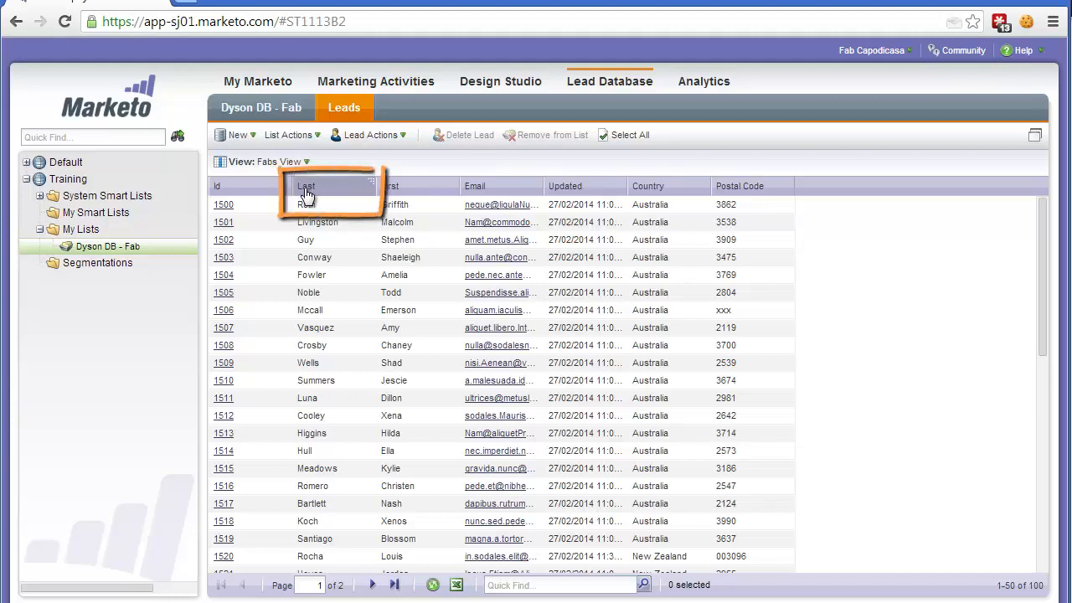
Sort the Dyson DB list ascending by last name, and by first name, to check for missing names
left_click(372, 186)
left_click(382, 206)
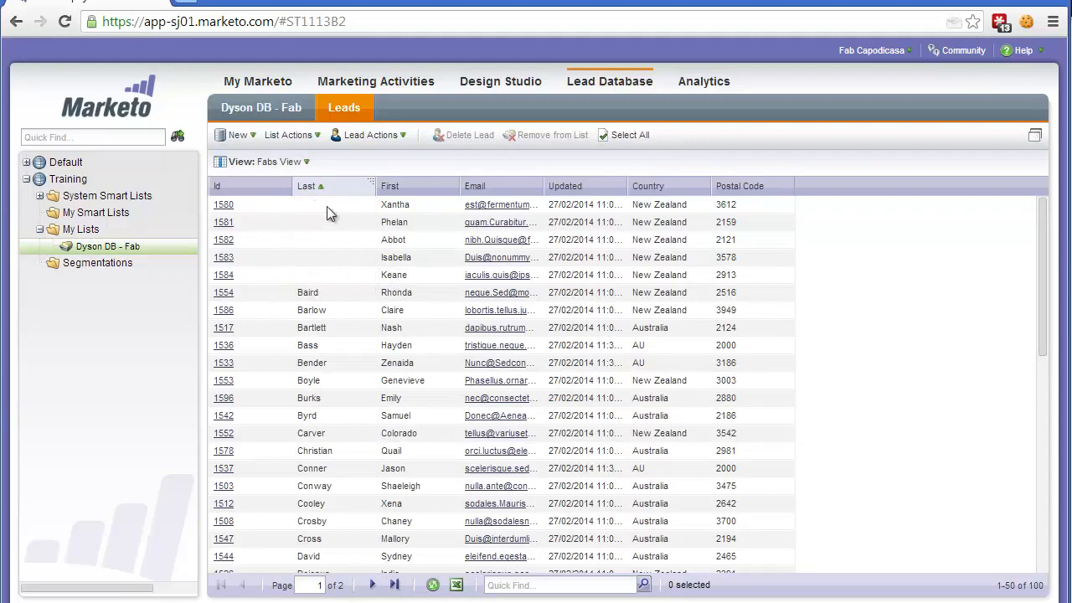
left_click(449, 188)
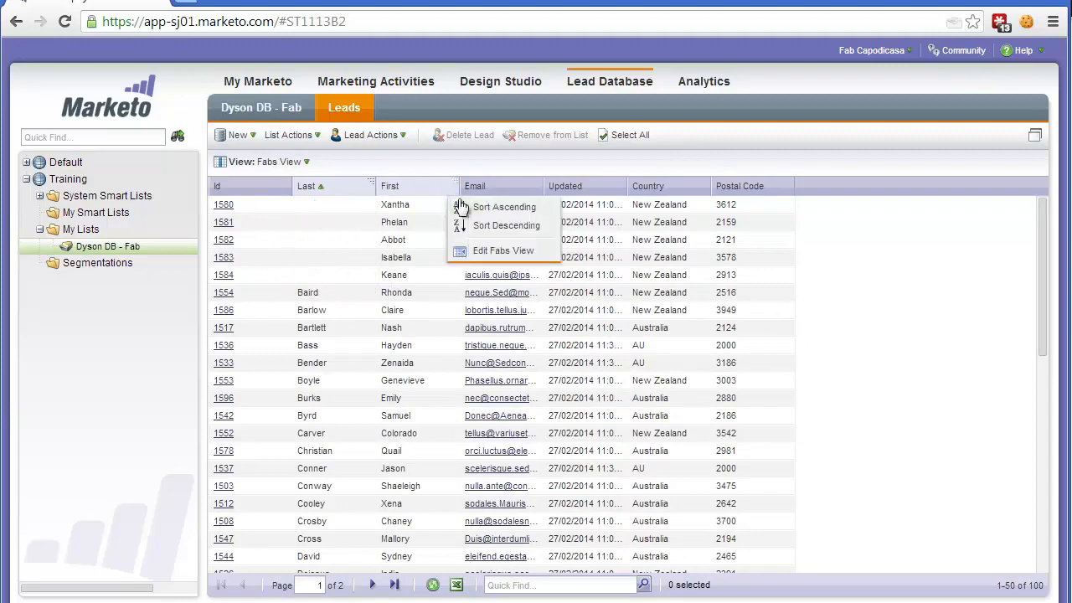
left_click(461, 207)
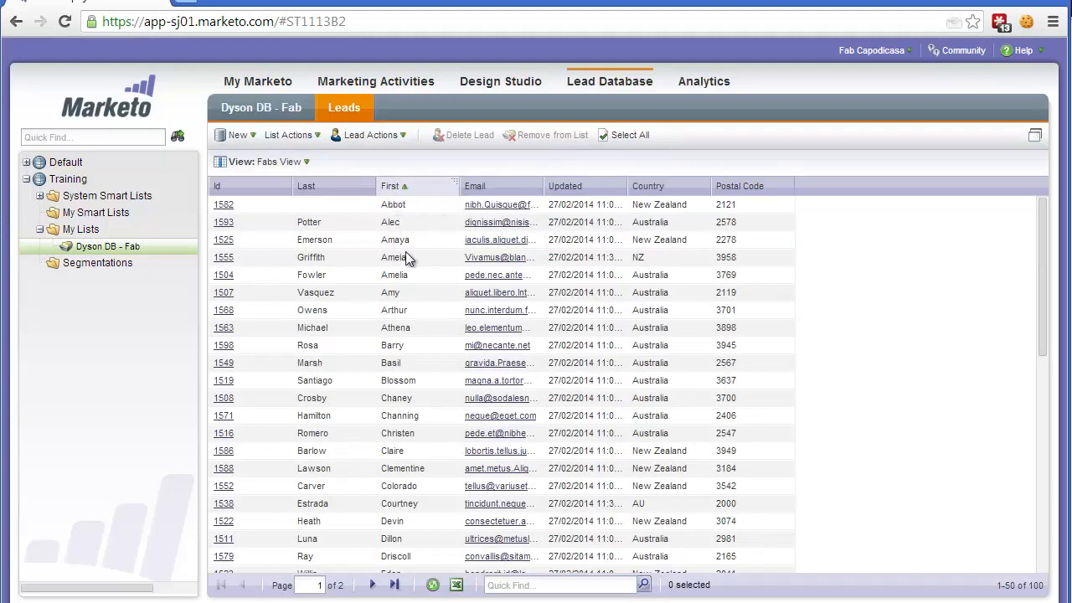
Widen the Email column slightly and sort the leads by email in ascending order
left_click_drag(543, 186, 573, 191)
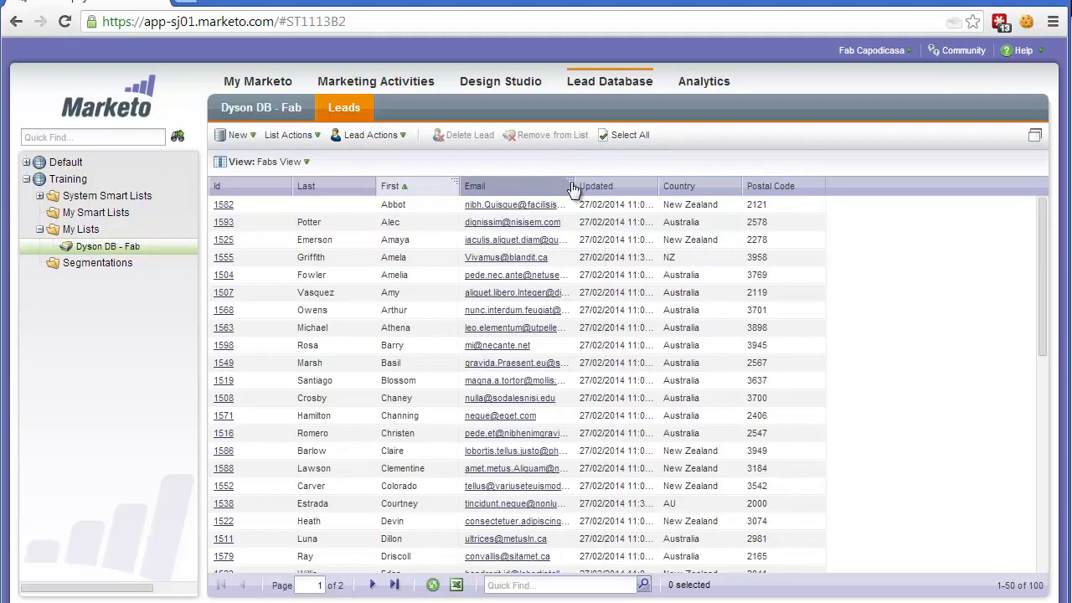
left_click(568, 187)
left_click(576, 206)
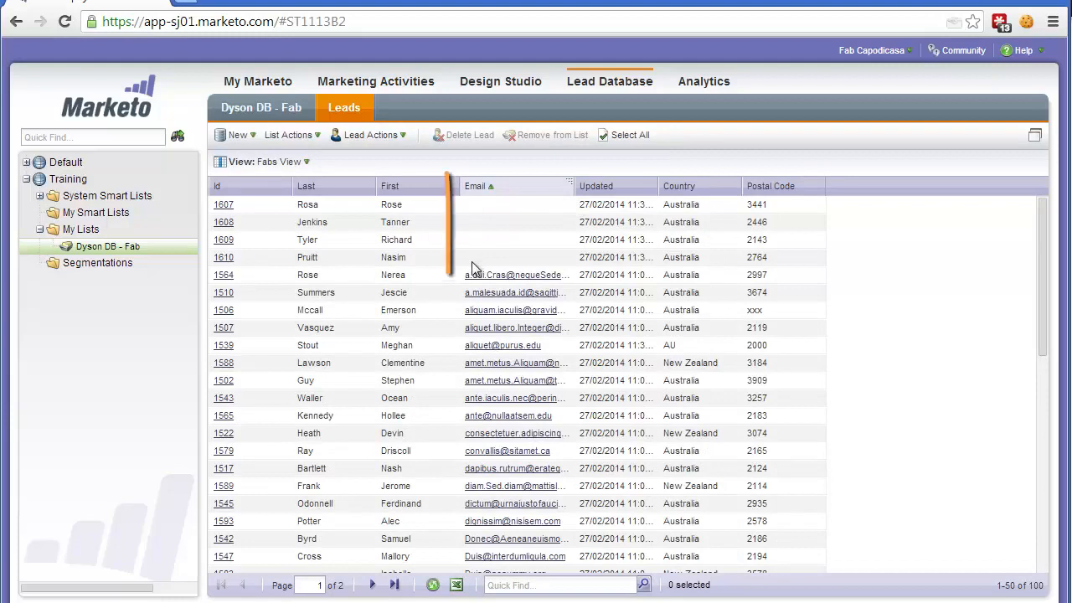
Delete the four leads that have no email address and refresh the list
left_click(442, 209)
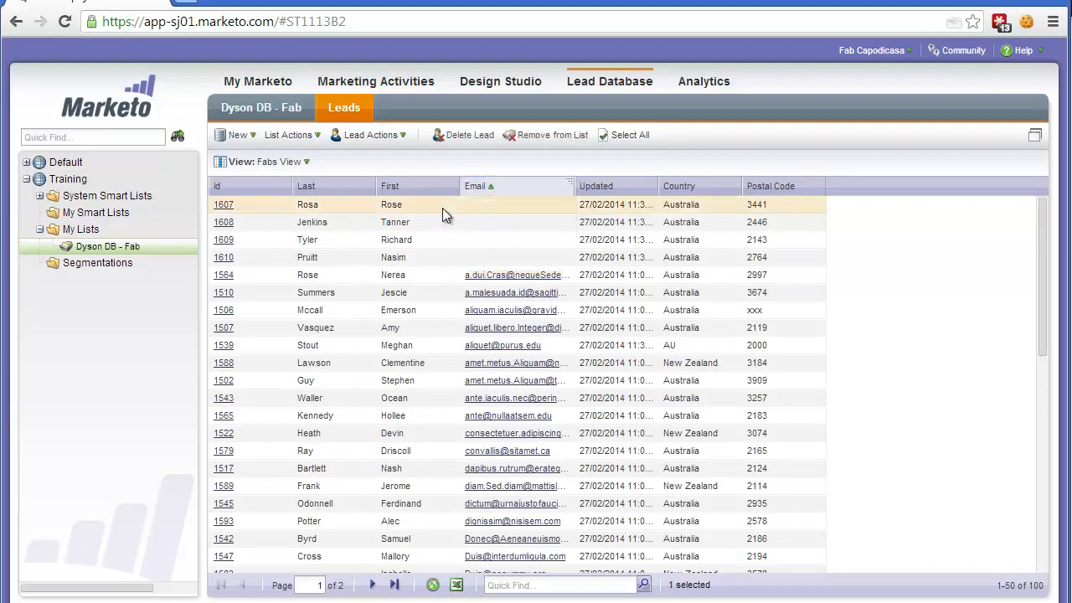
left_click(447, 255, "shift")
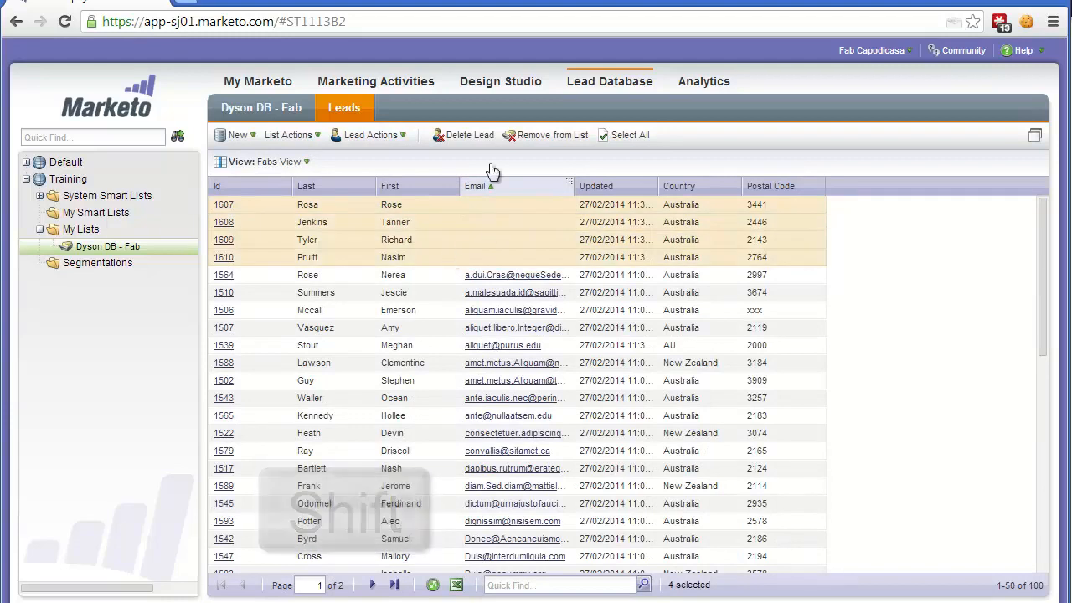
left_click(452, 135)
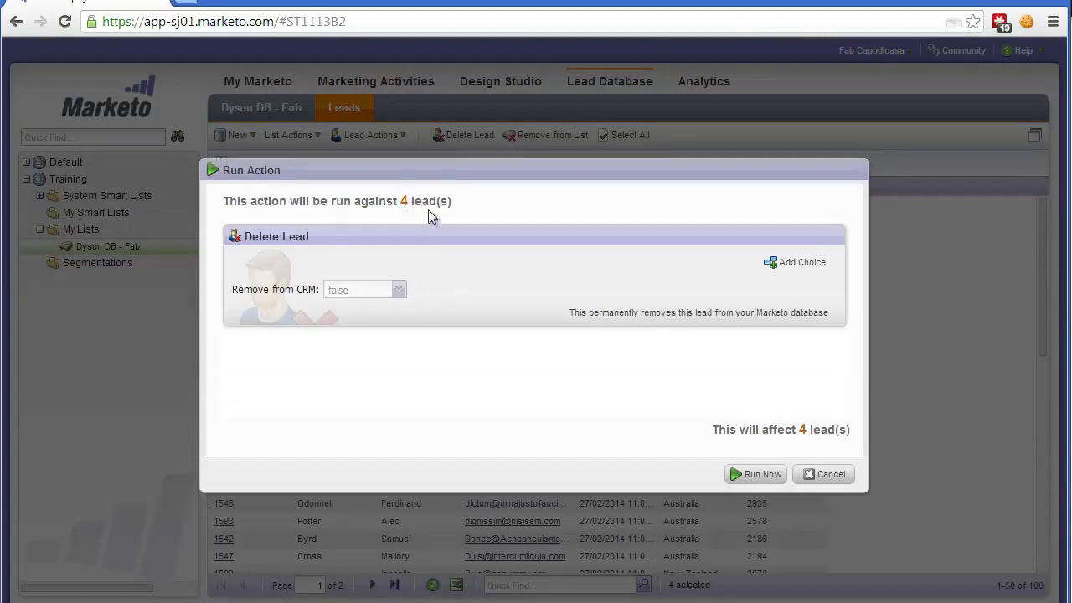
left_click(758, 473)
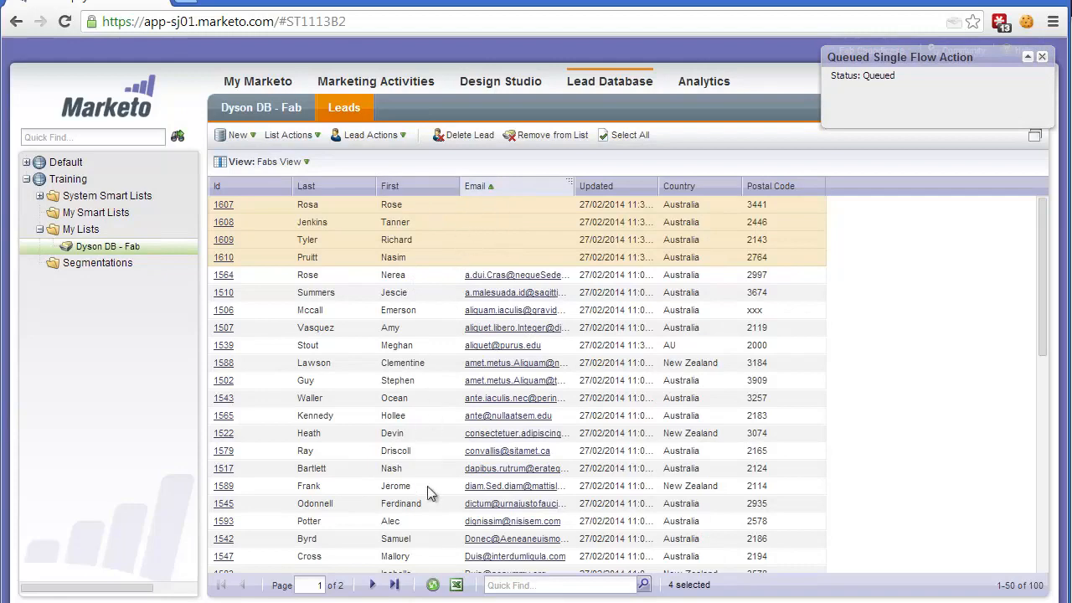
left_click(432, 585)
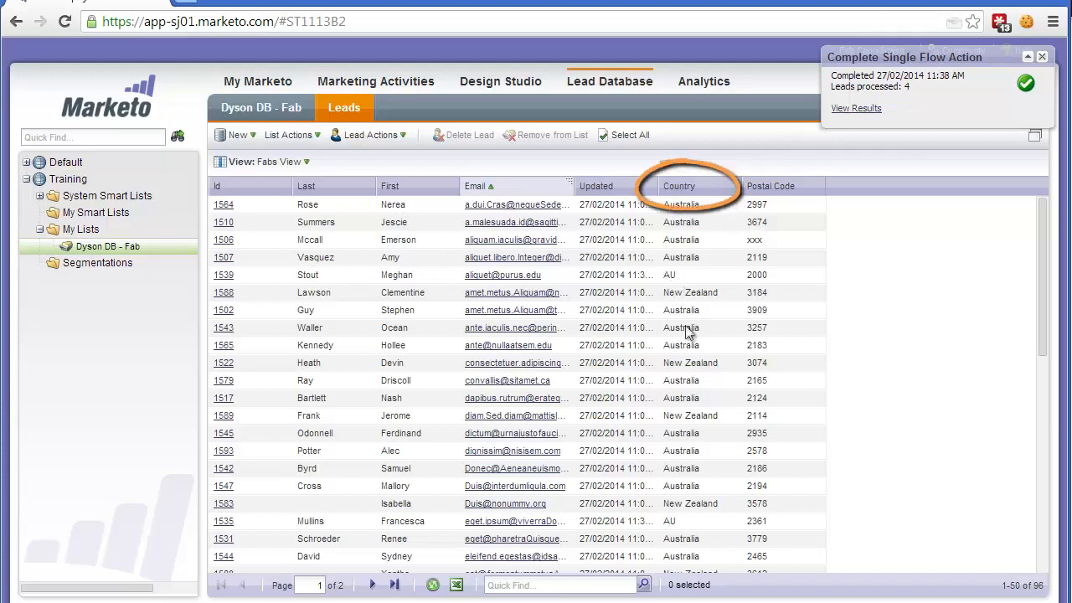
Review the Country values, select all leads in the list, and start a Change Data Value action for them
scroll(679, 381, "down", 5)
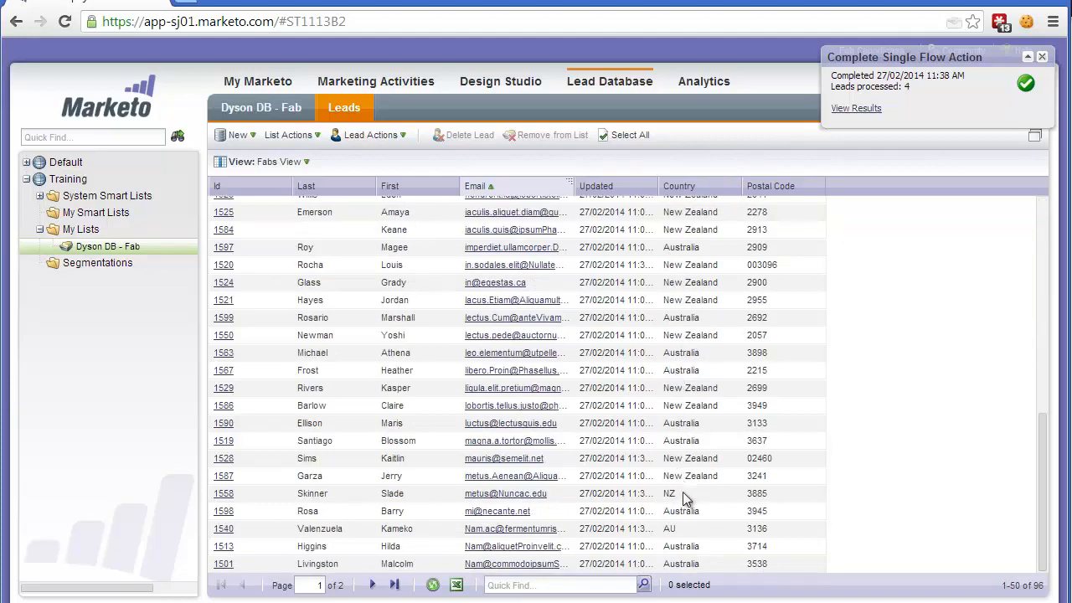
scroll(682, 492, "up", 5)
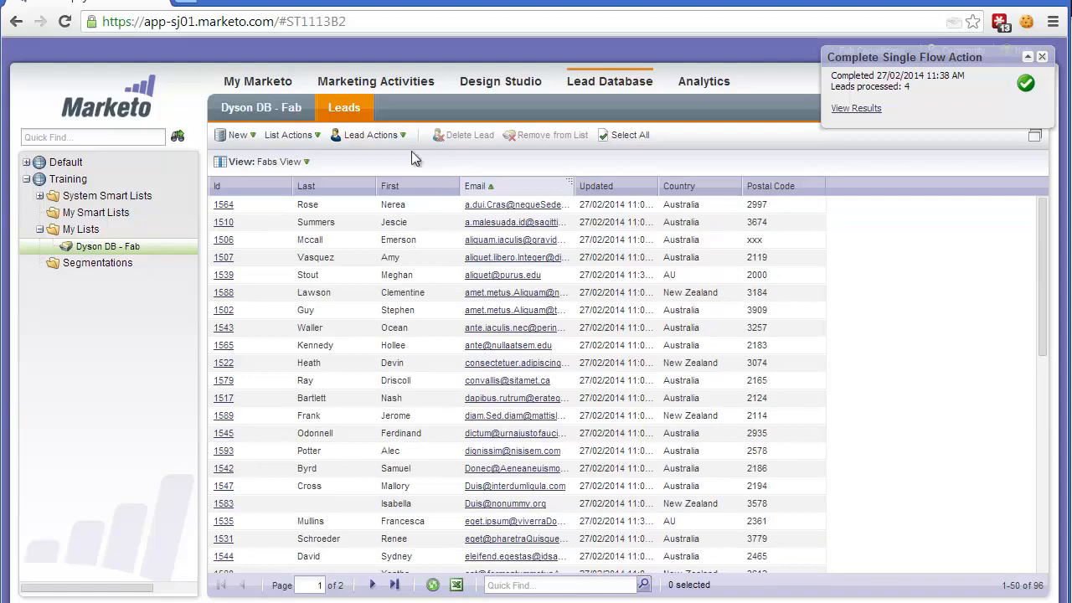
left_click(628, 136)
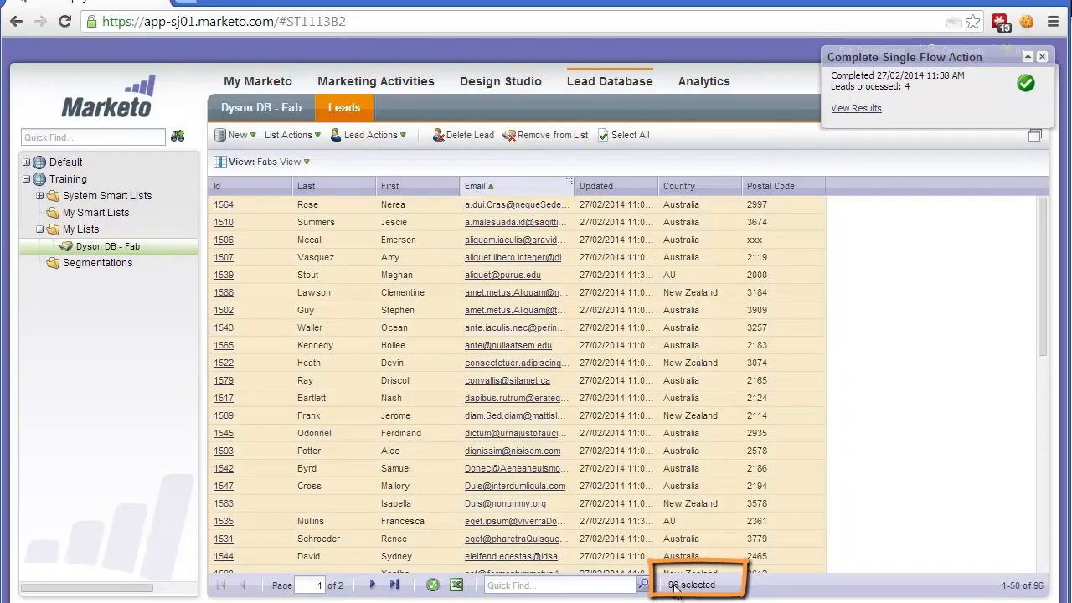
left_click(398, 141)
mouse_move(400, 199)
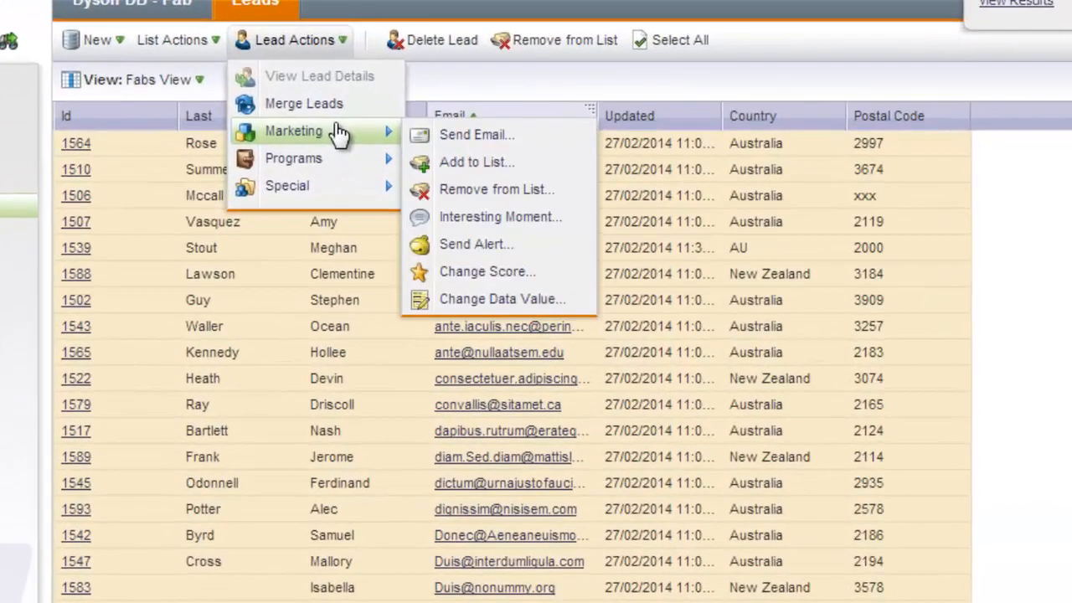
left_click(501, 299)
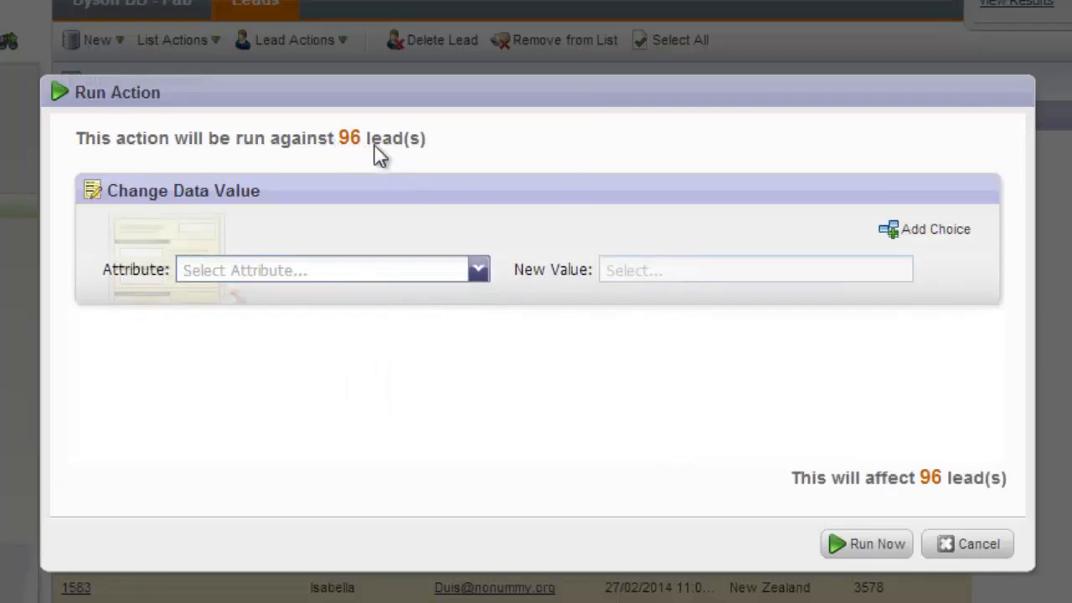
Add a choice to the data value change with the condition Country is AU
left_click(944, 232)
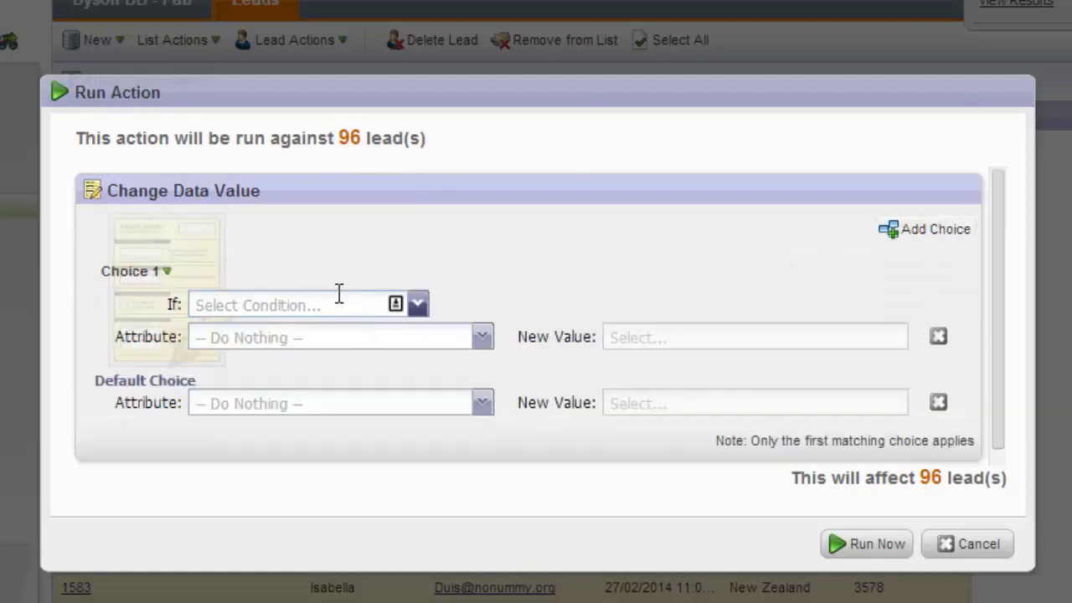
type("country")
left_click(491, 358)
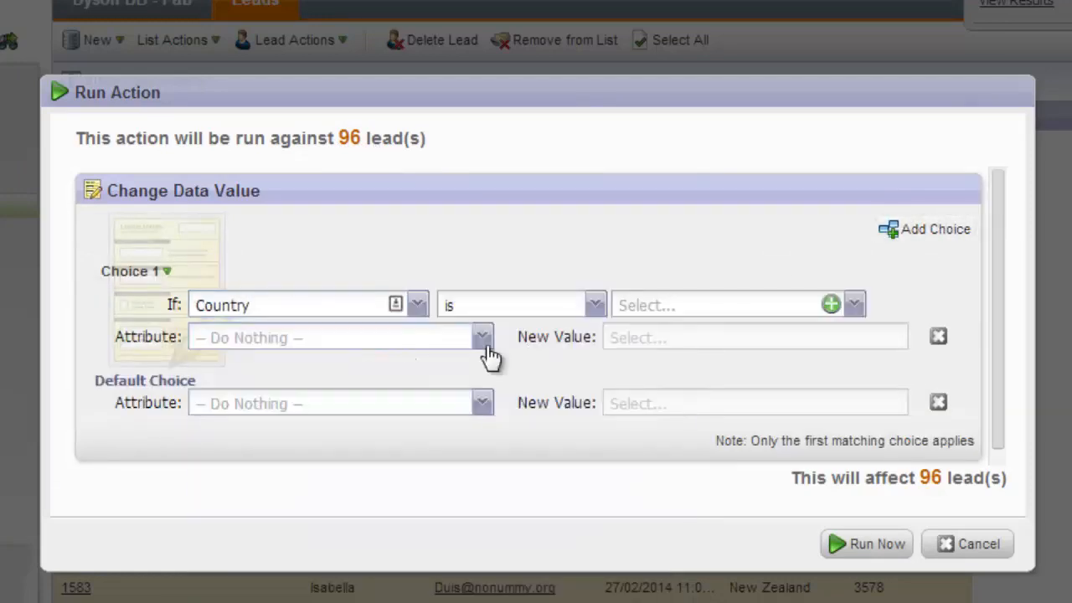
left_click(654, 306)
type("AU")
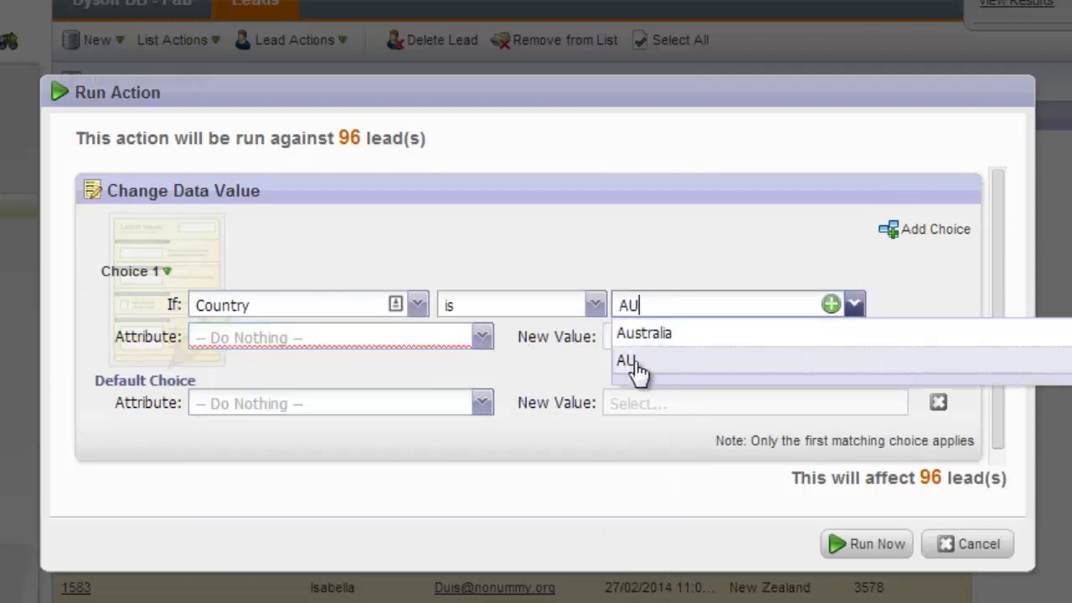
left_click(636, 362)
Make the AU choice change the Country attribute to the new value Australia
left_click(427, 339)
type("Country")
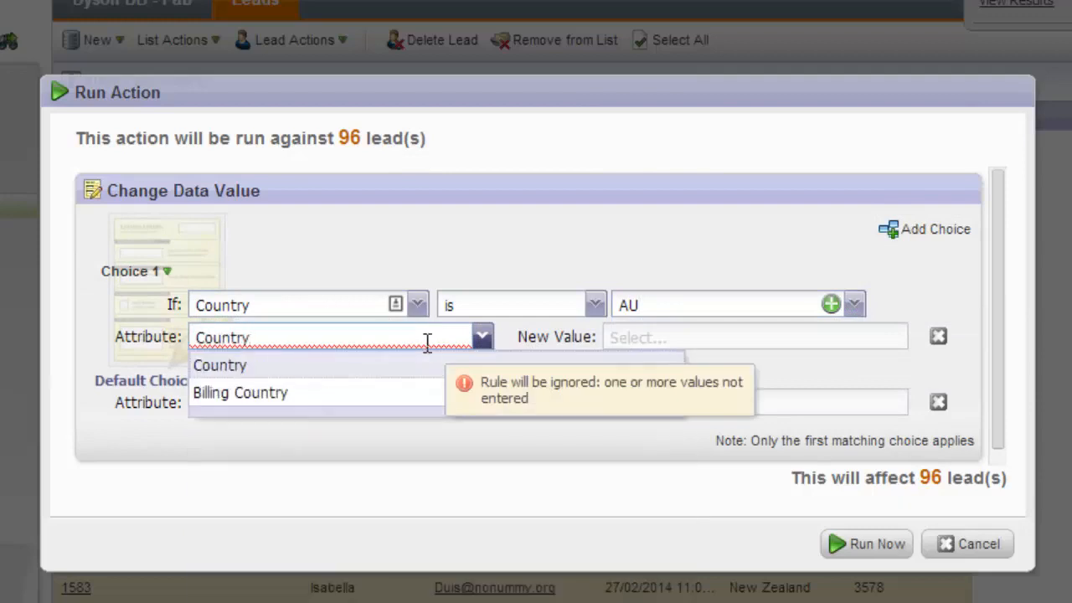
left_click(675, 336)
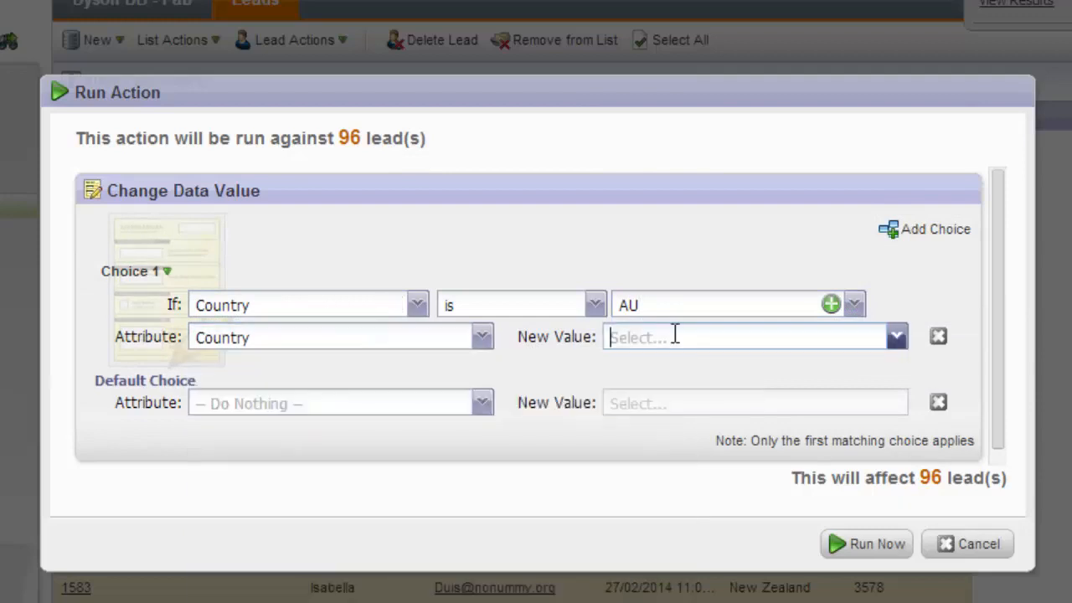
type("Au")
left_click(683, 365)
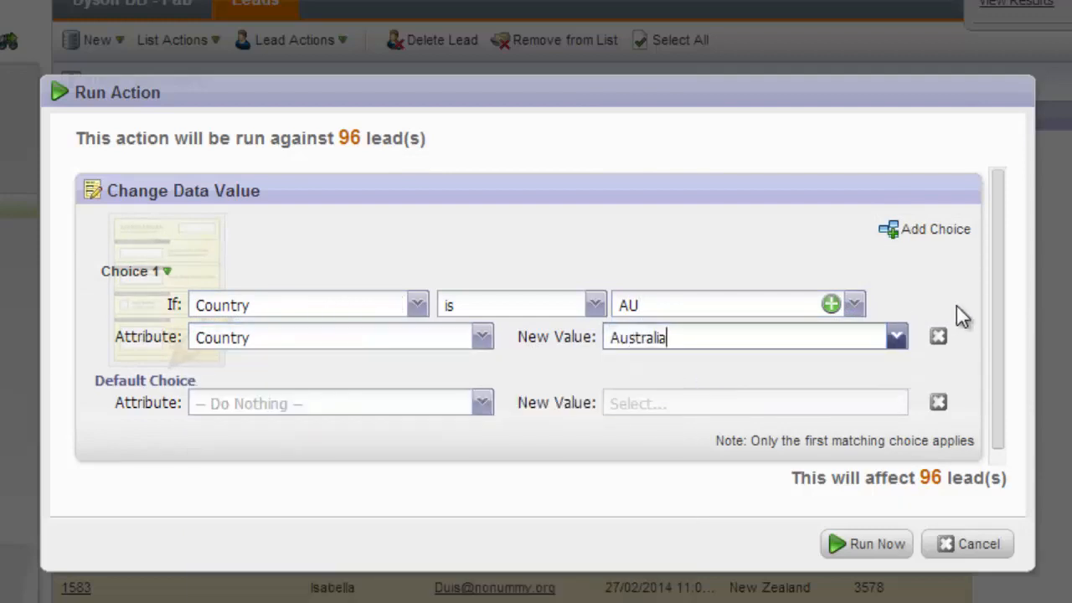
Add another choice to the data value change with the condition Country is NZ
left_click(922, 243)
left_click(285, 305)
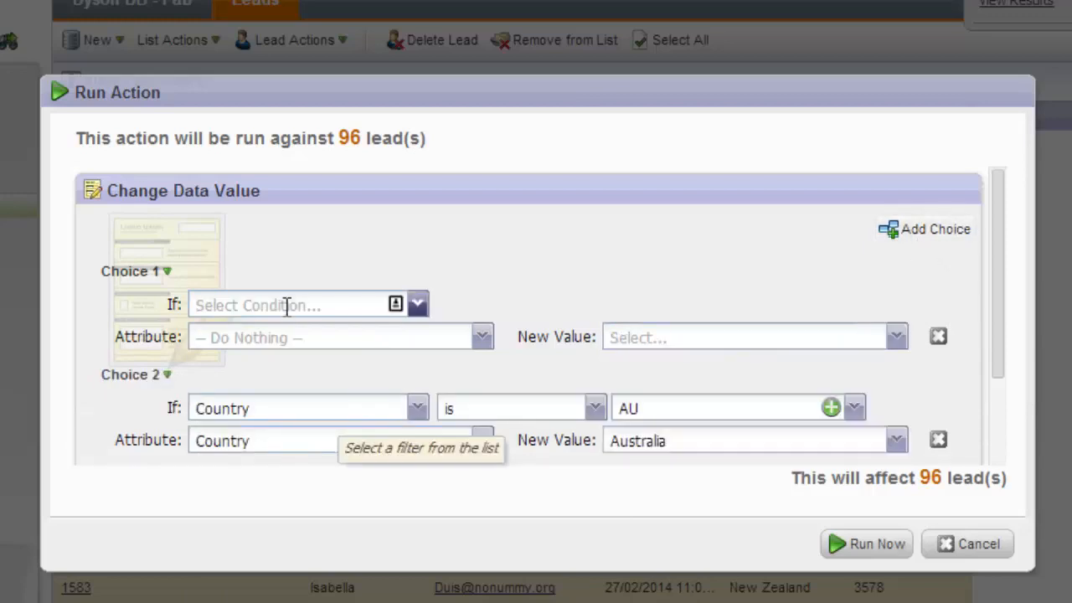
type("Coun")
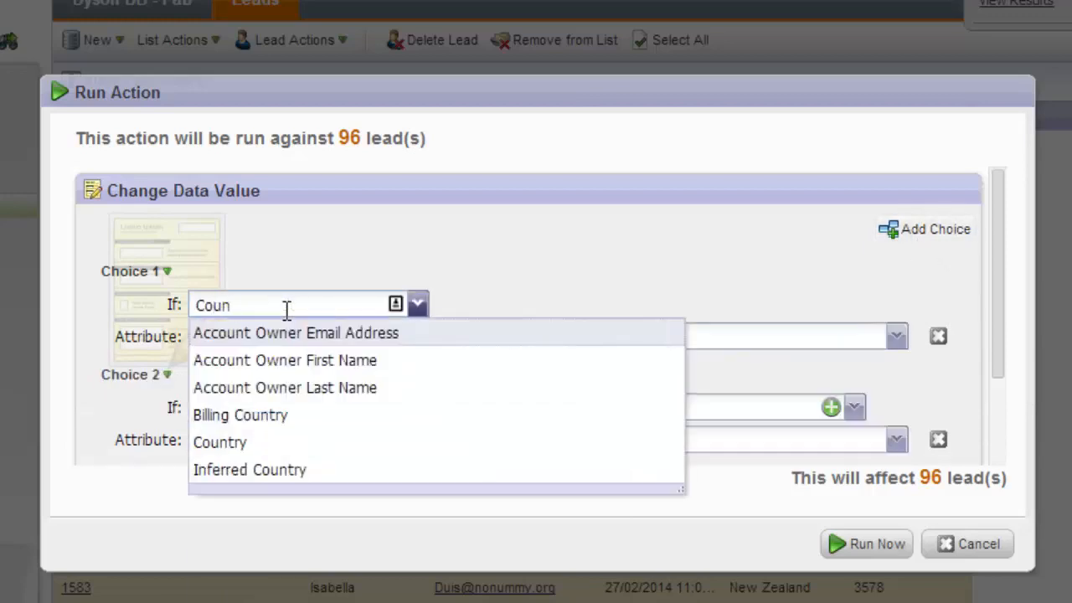
left_click(220, 442)
left_click(663, 303)
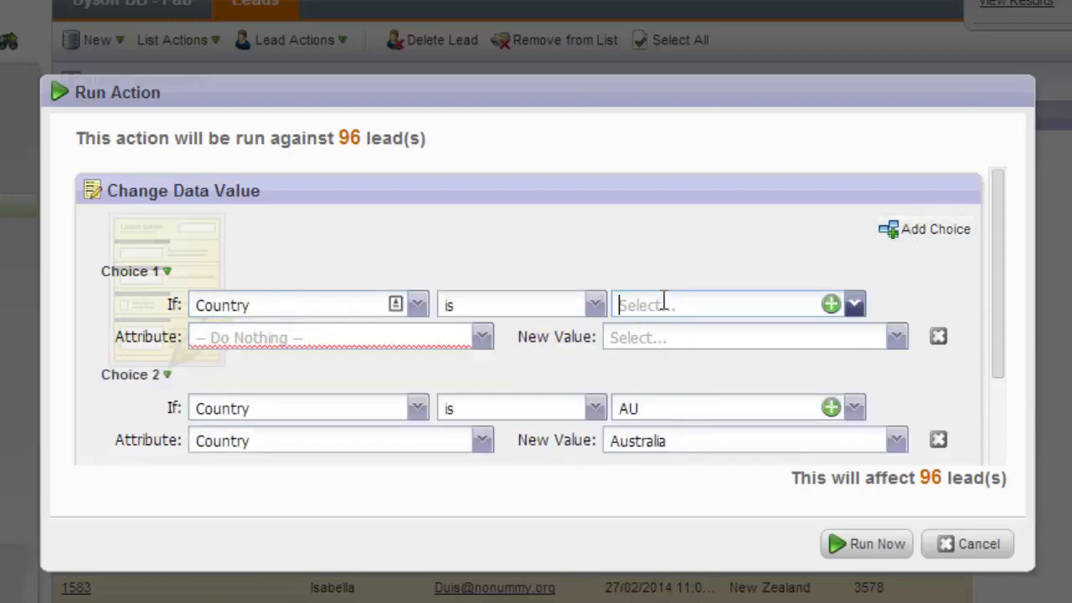
type("NZ")
Make the NZ choice change the Country attribute to New Zealand, check both choices, and run the action
left_click(401, 338)
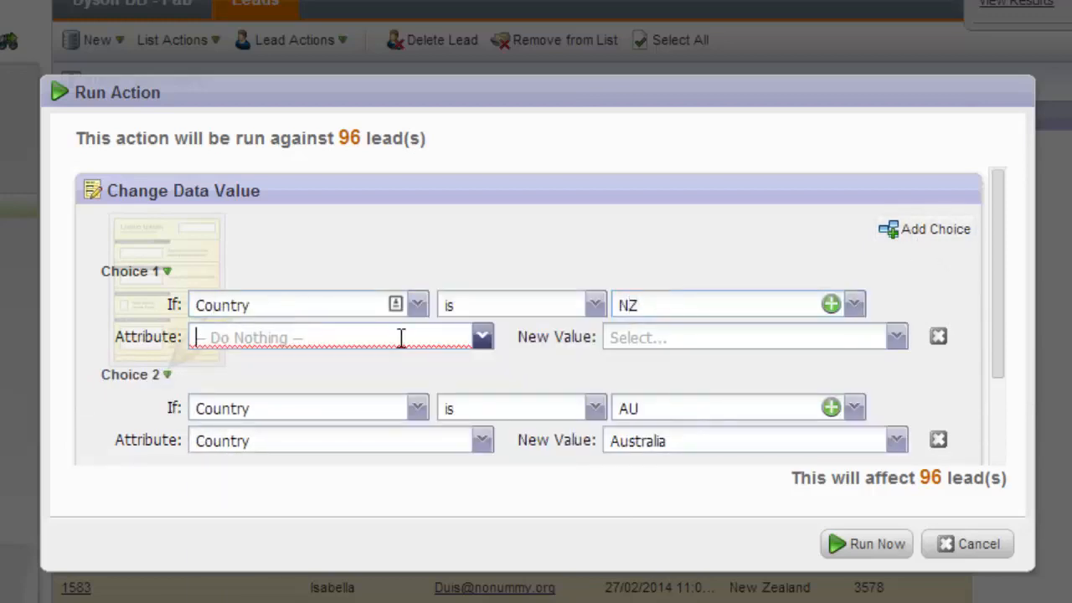
type("Country")
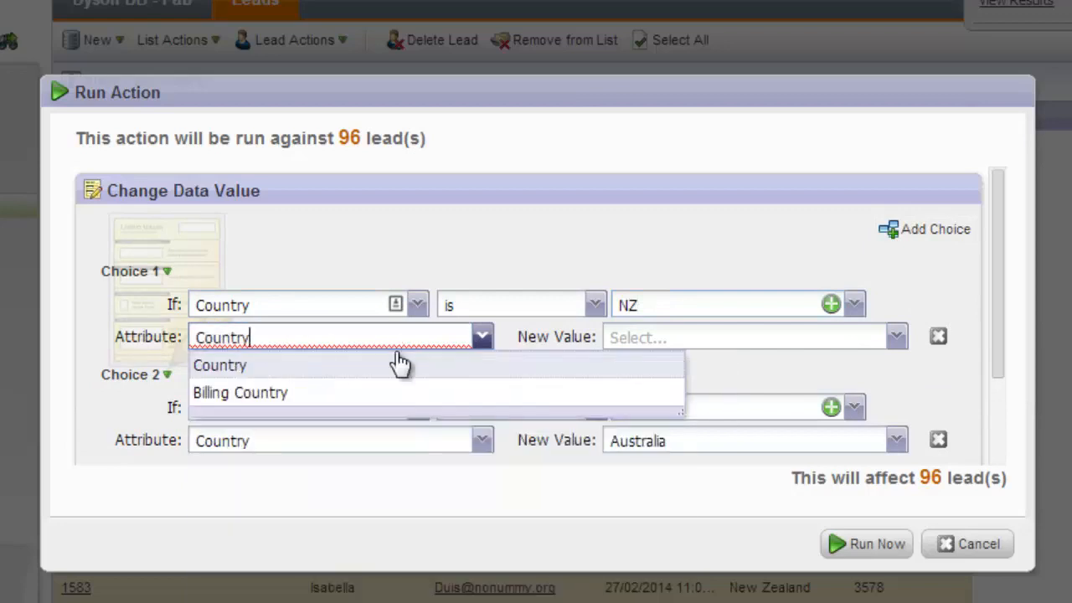
left_click(660, 337)
type("New")
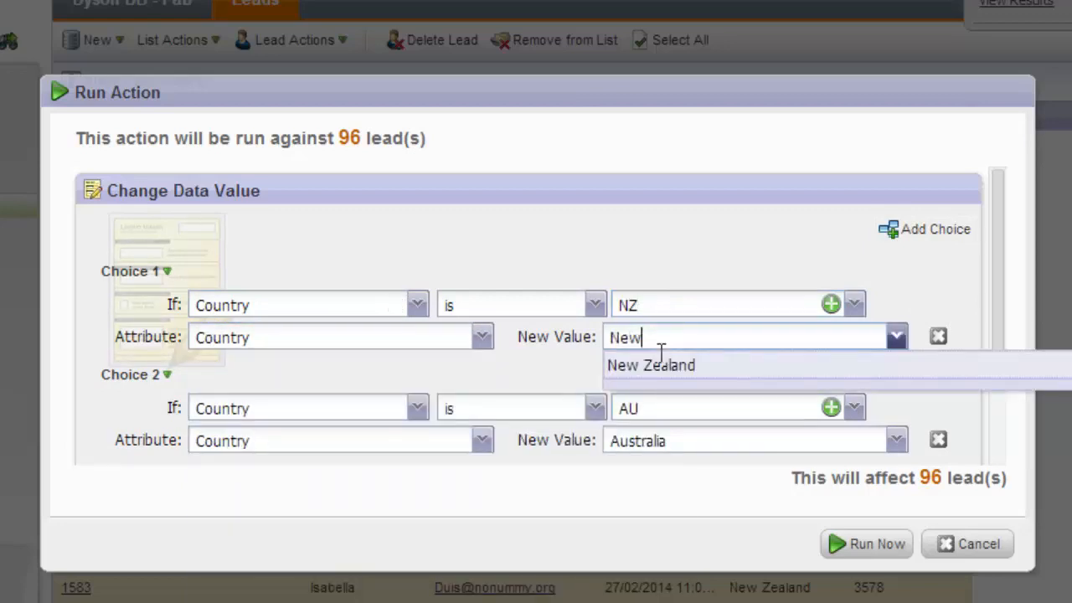
left_click(663, 370)
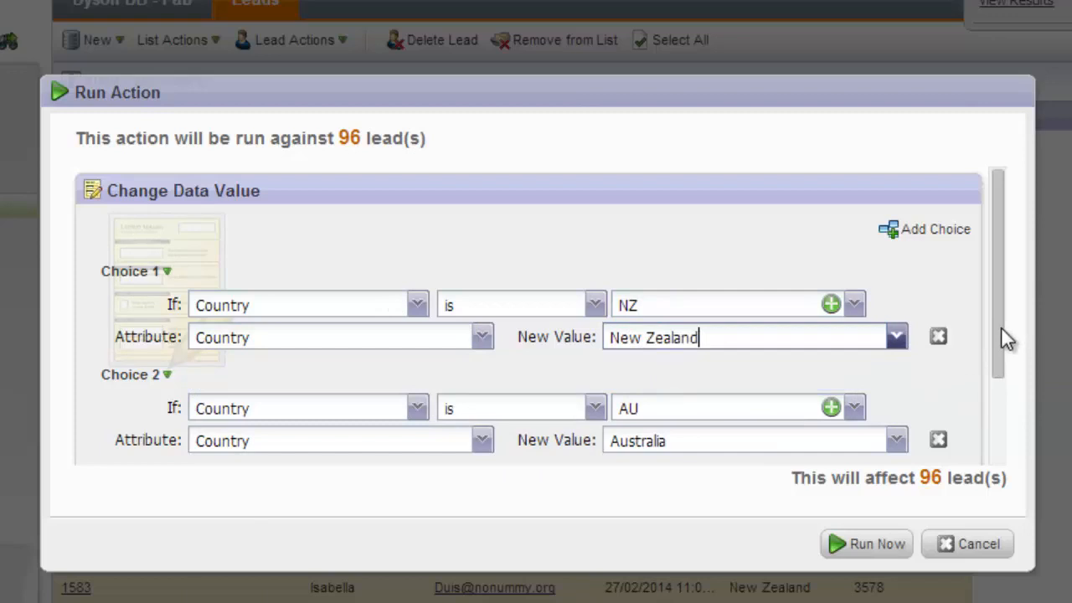
scroll(1007, 337, "down", 3)
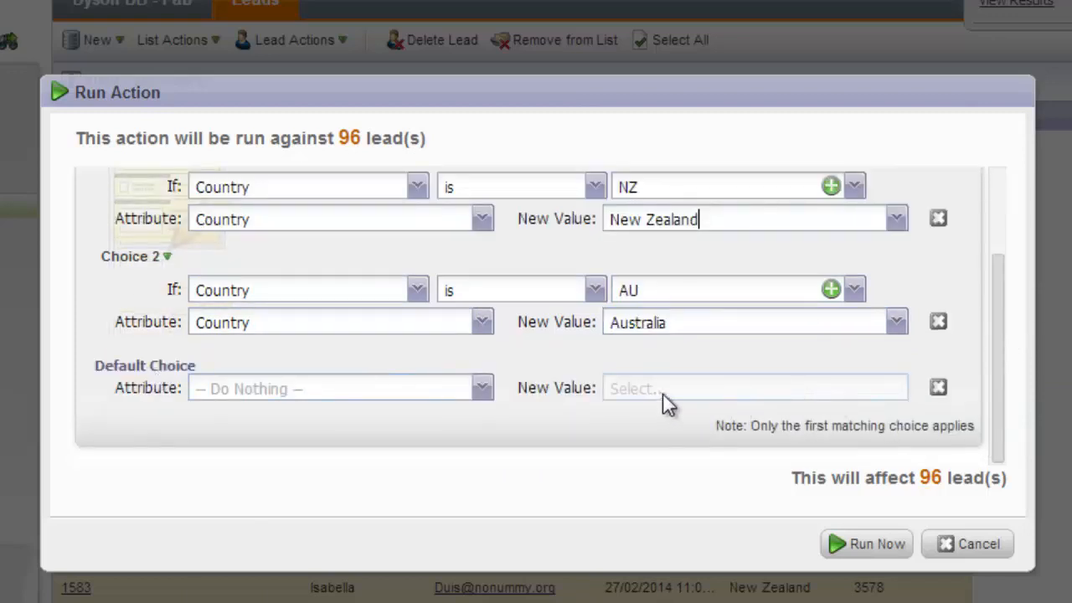
scroll(662, 368, "up", 3)
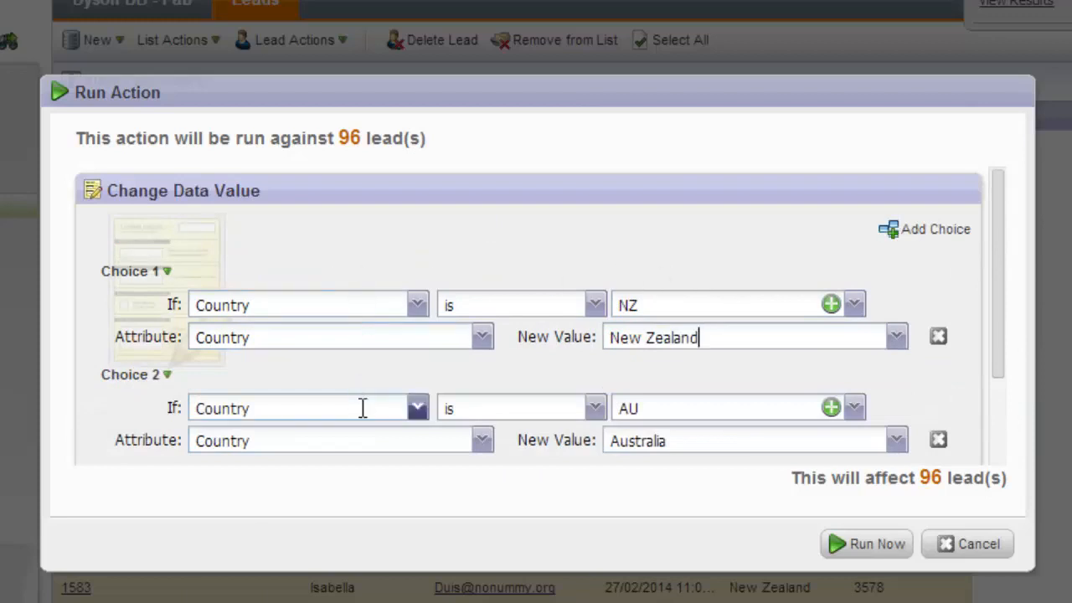
left_click(874, 545)
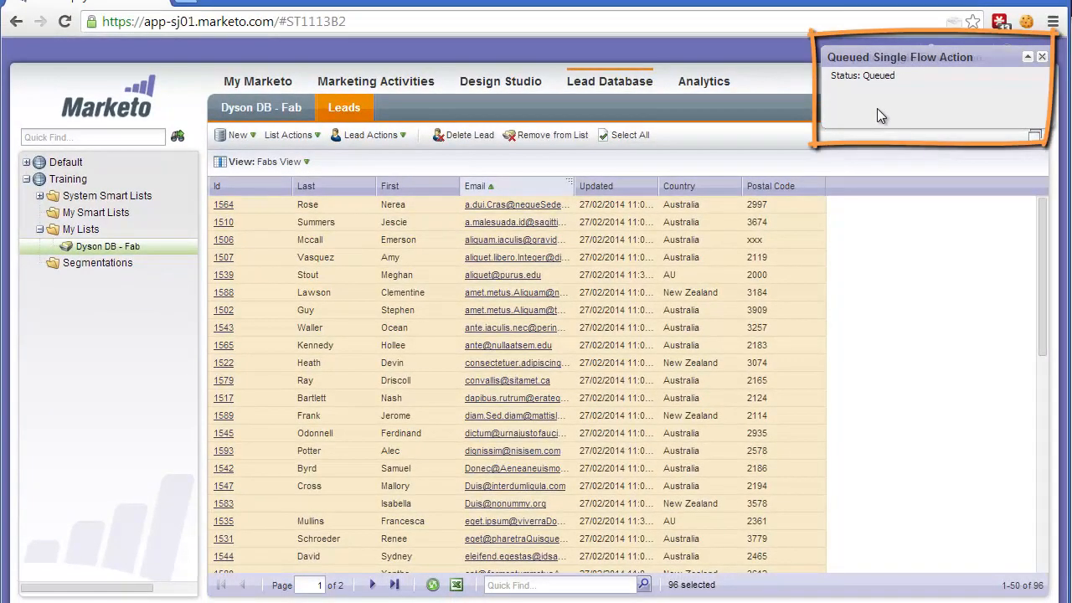
Sort the lead list by Postal Code in ascending order
left_click(810, 191)
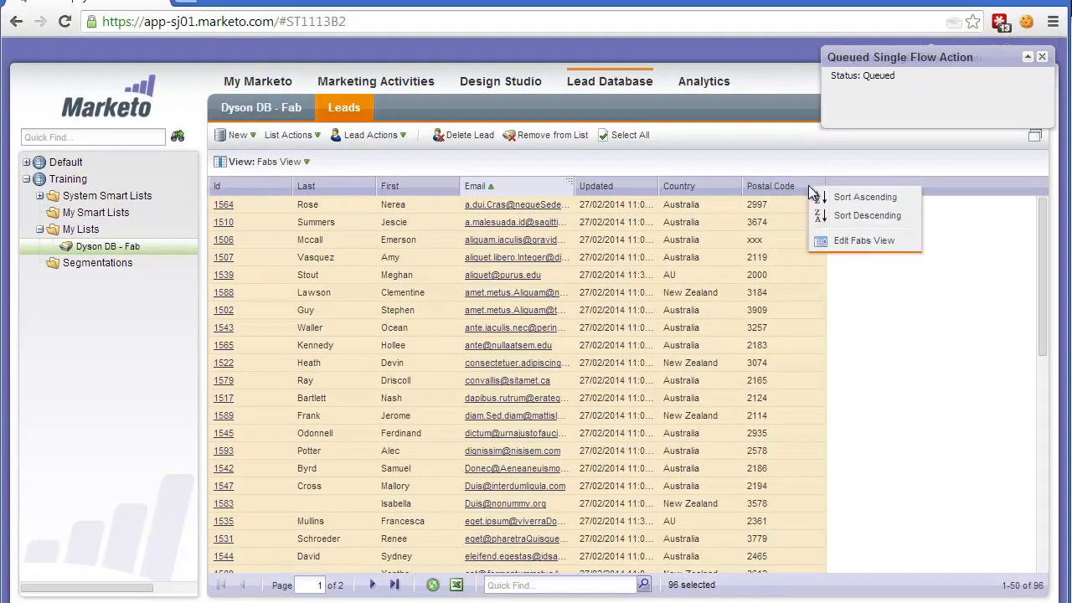
left_click(790, 273)
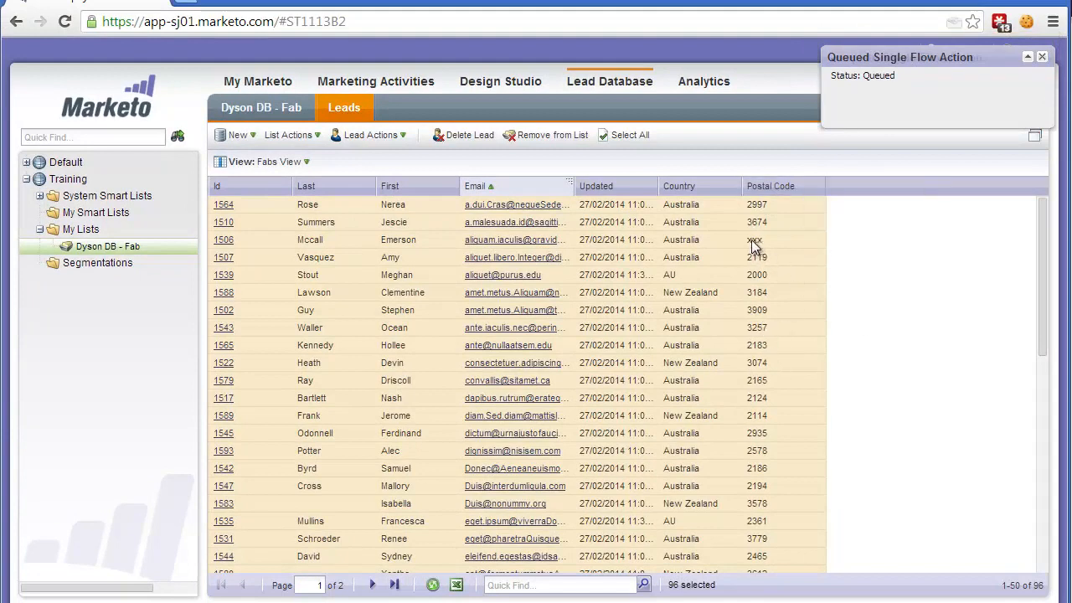
left_click(820, 186)
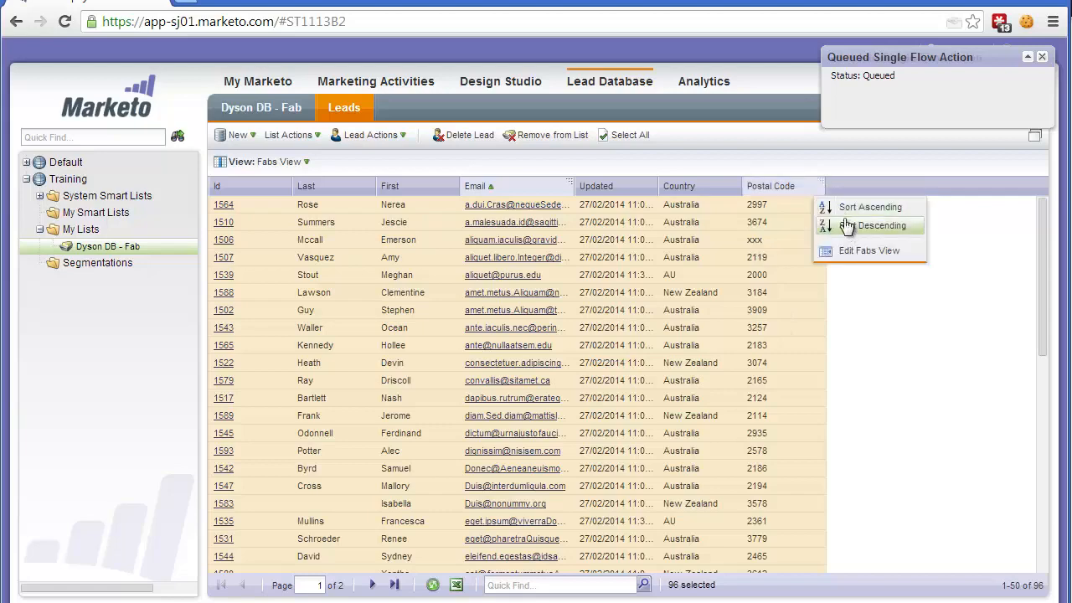
left_click(847, 226)
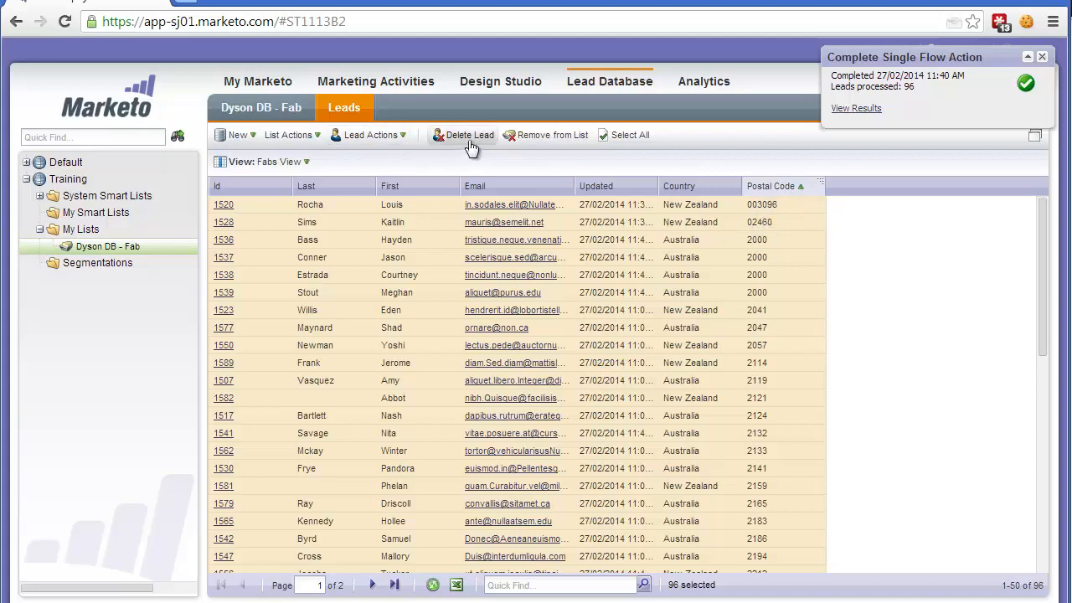
Start a new Change Data Value action for all the selected leads and add a choice to it
left_click(401, 141)
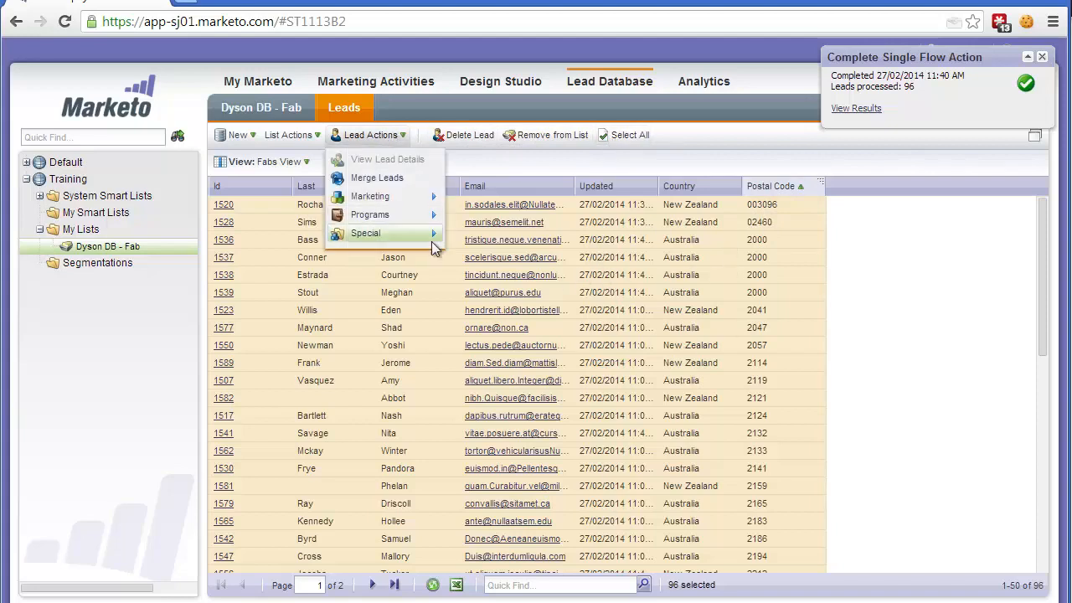
mouse_move(431, 241)
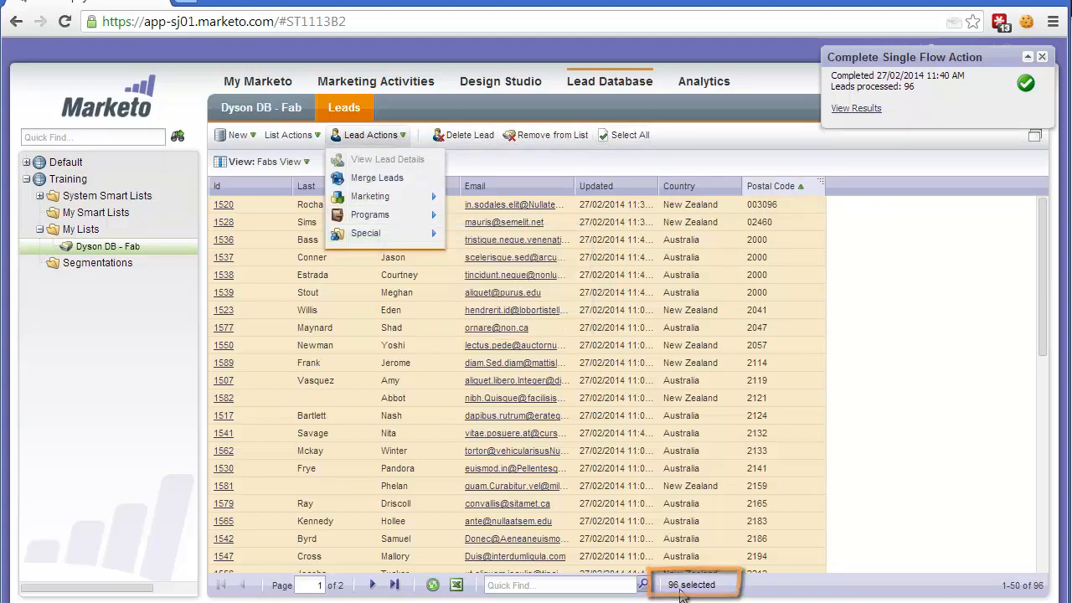
mouse_move(423, 204)
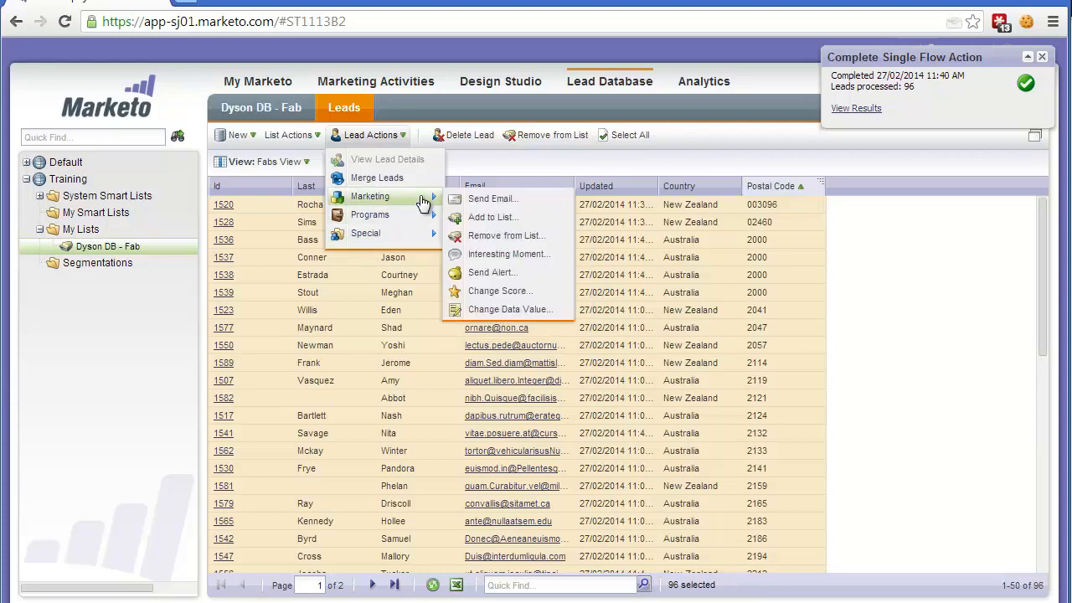
left_click(507, 308)
left_click(499, 265)
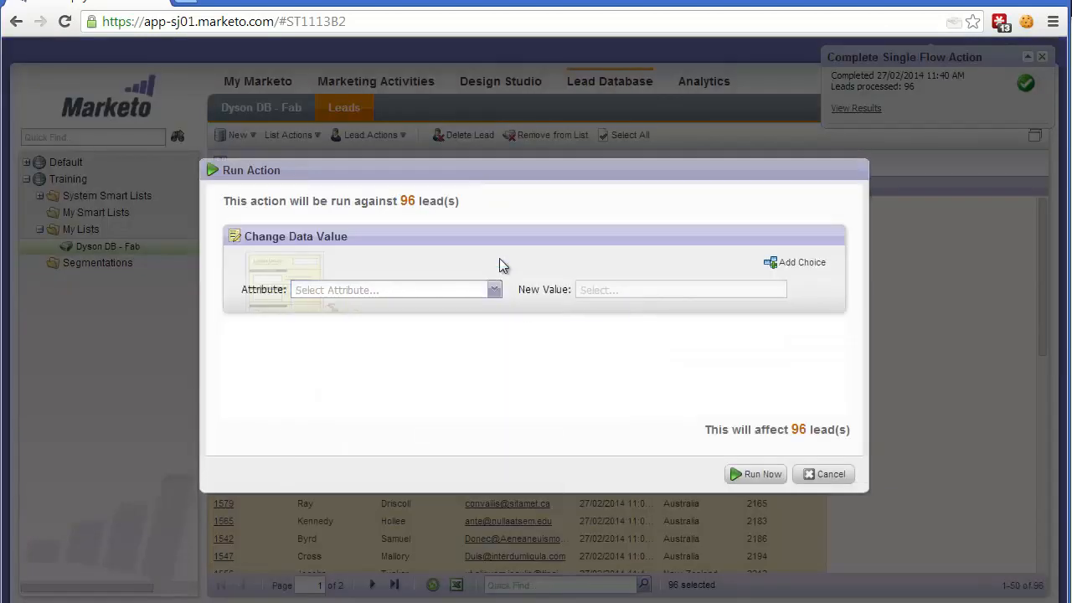
left_click(799, 263)
Set the choice's condition to Postal Code starts with any of the values 0, 00, 000 and 0000
type("Post")
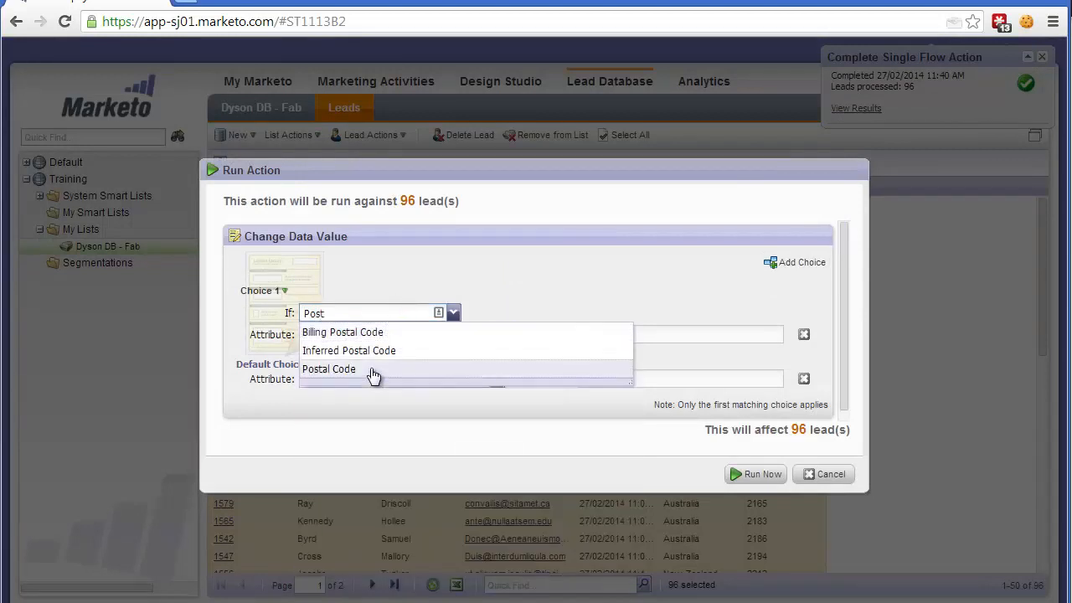
left_click(373, 369)
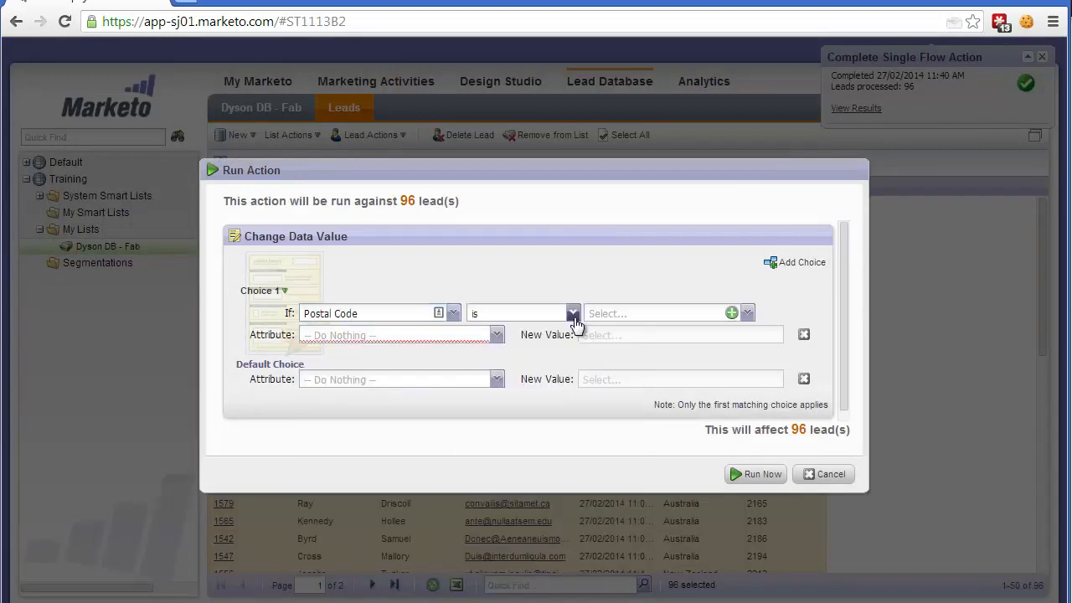
left_click(573, 313)
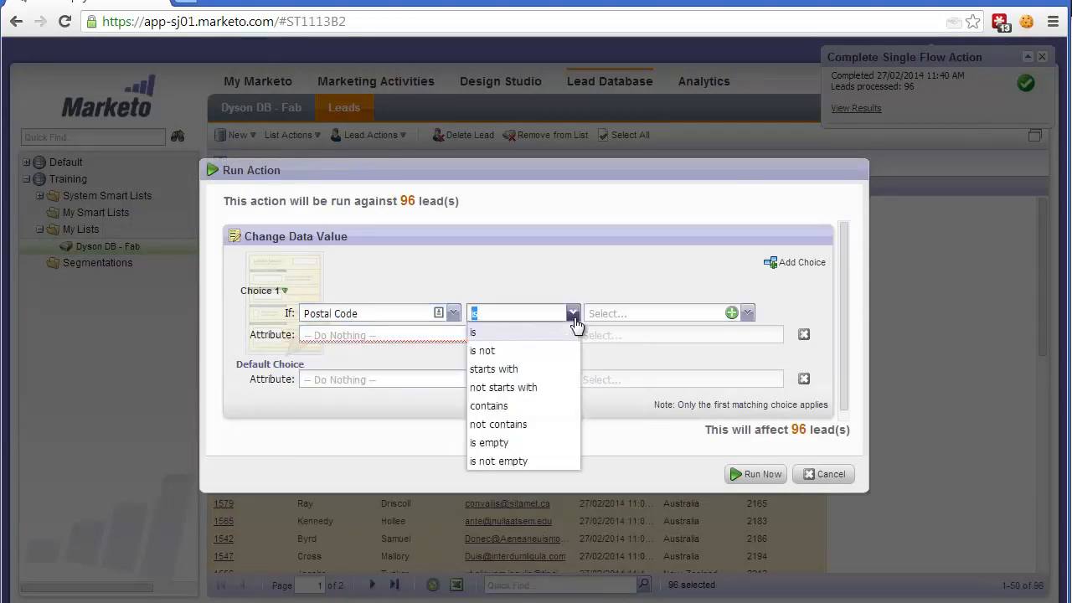
left_click(531, 371)
left_click(611, 313)
type("0")
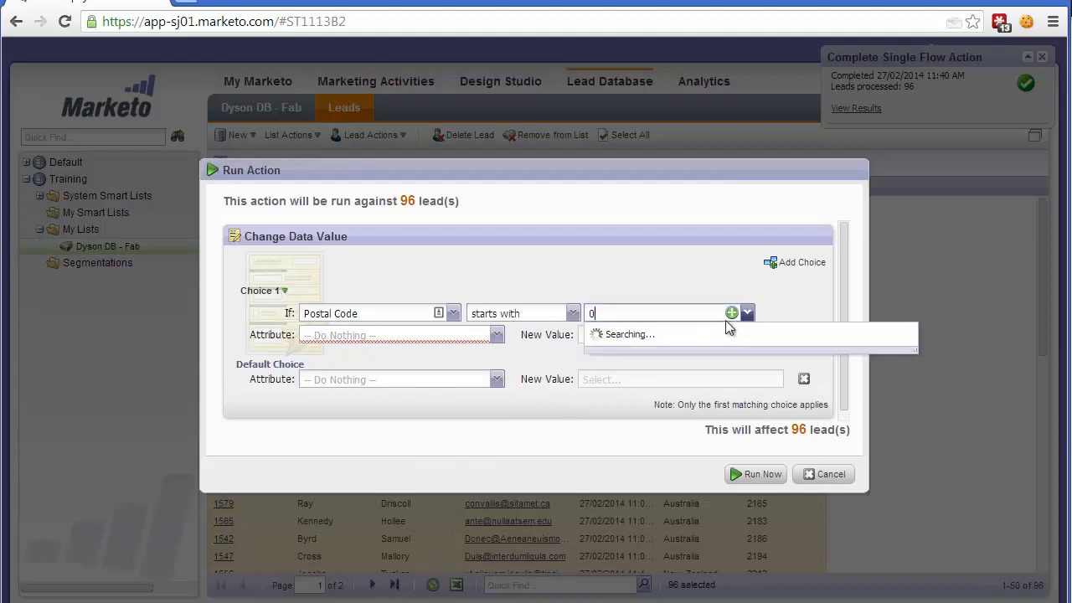
left_click(731, 313)
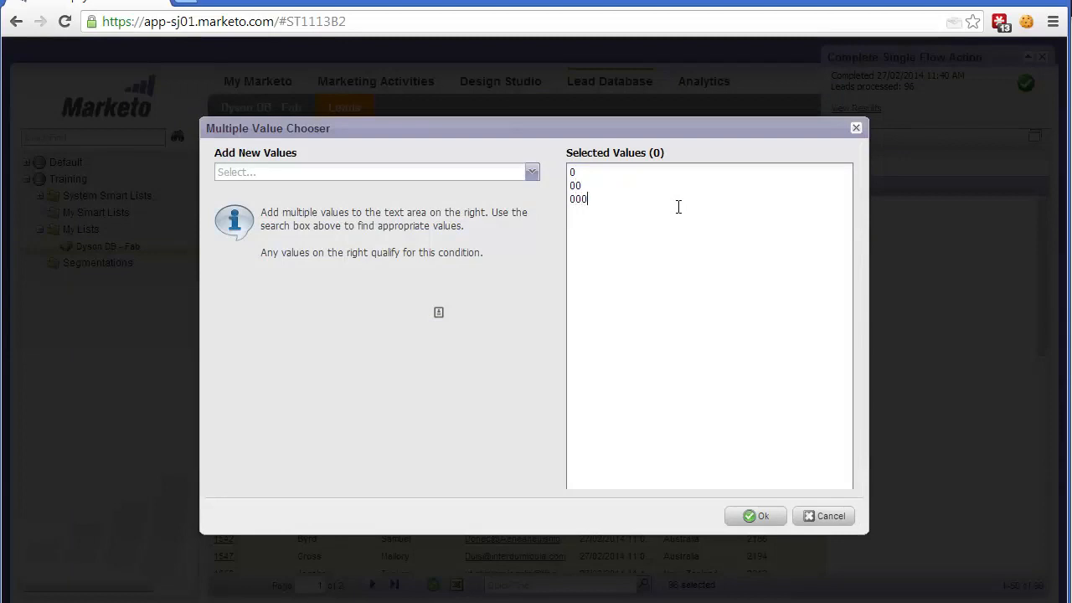
type("0000")
left_click(758, 518)
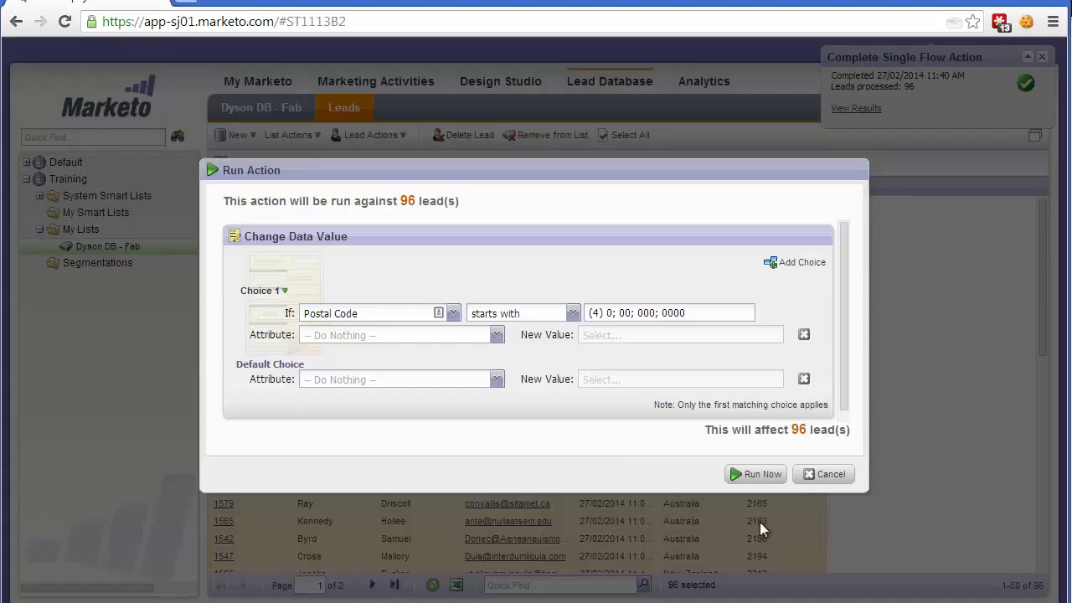
Make the choice change the Postal Code attribute to the new value 2000 and run the action
left_click(445, 335)
type("Posta")
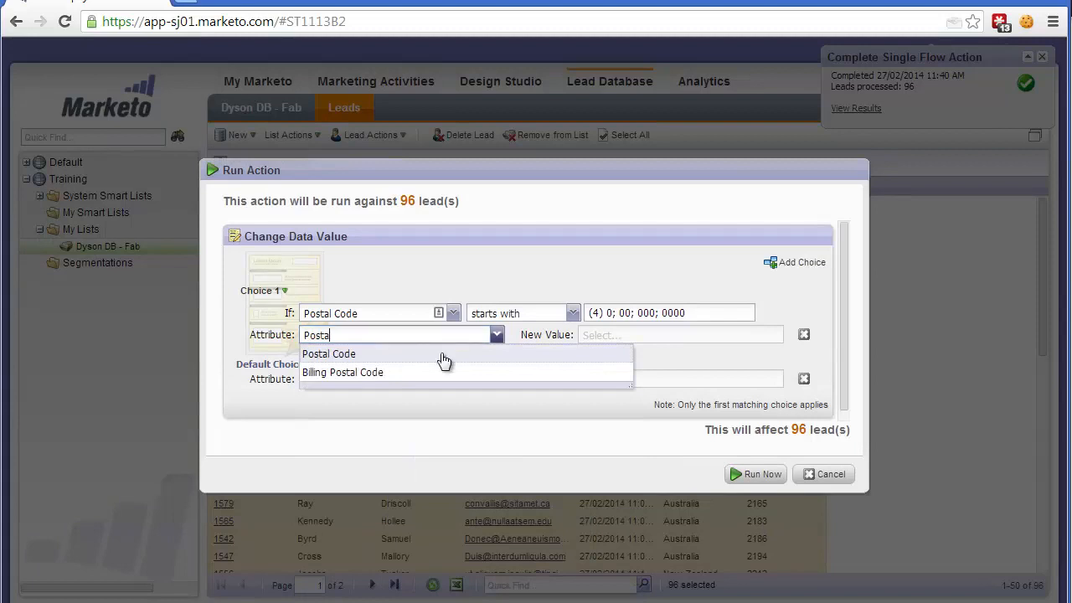
left_click(442, 355)
left_click(632, 335)
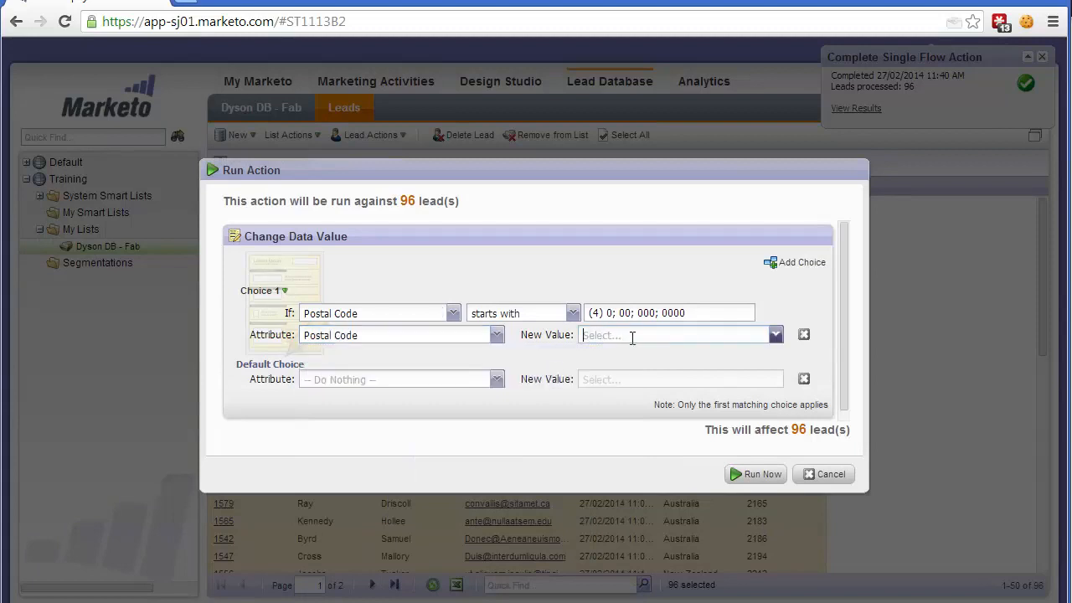
type("2000")
left_click(663, 259)
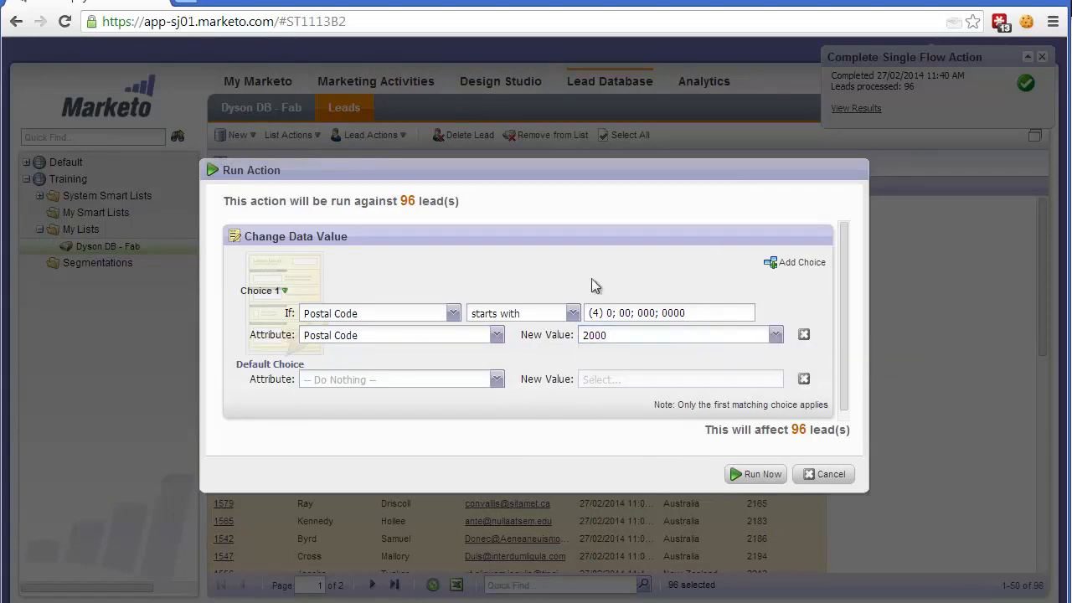
left_click(751, 475)
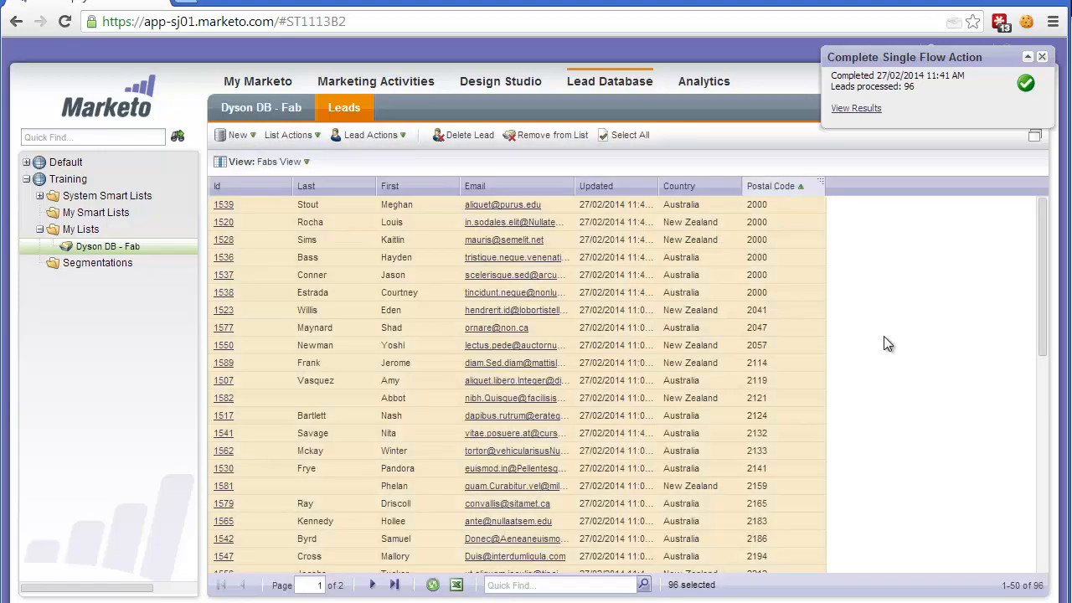
Sort the leads by Postal Code in descending order and delete the lead whose postal code is xxx from the database
left_click(819, 189)
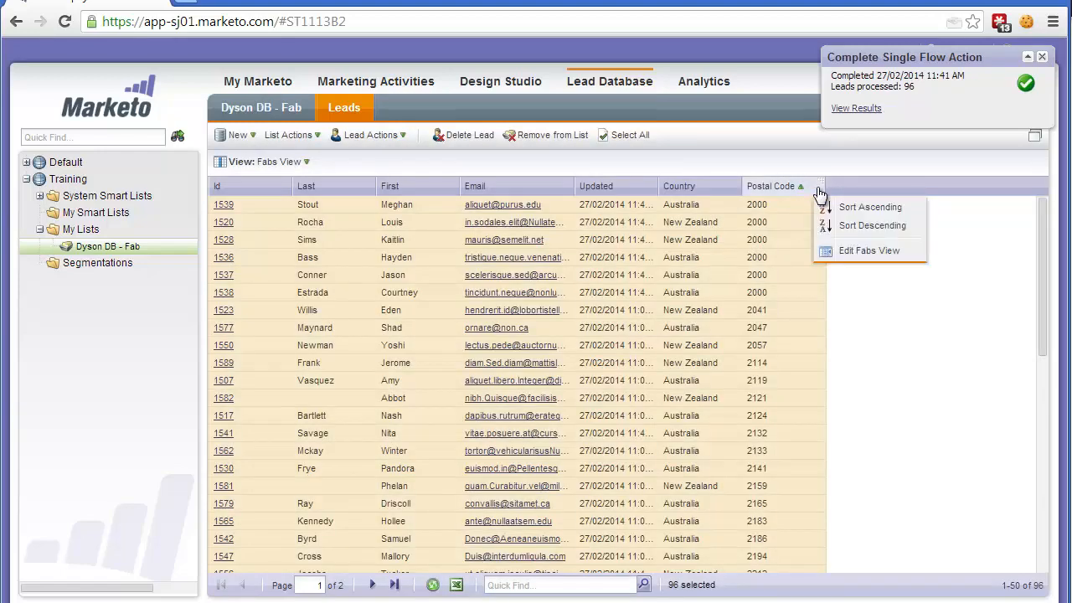
left_click(844, 230)
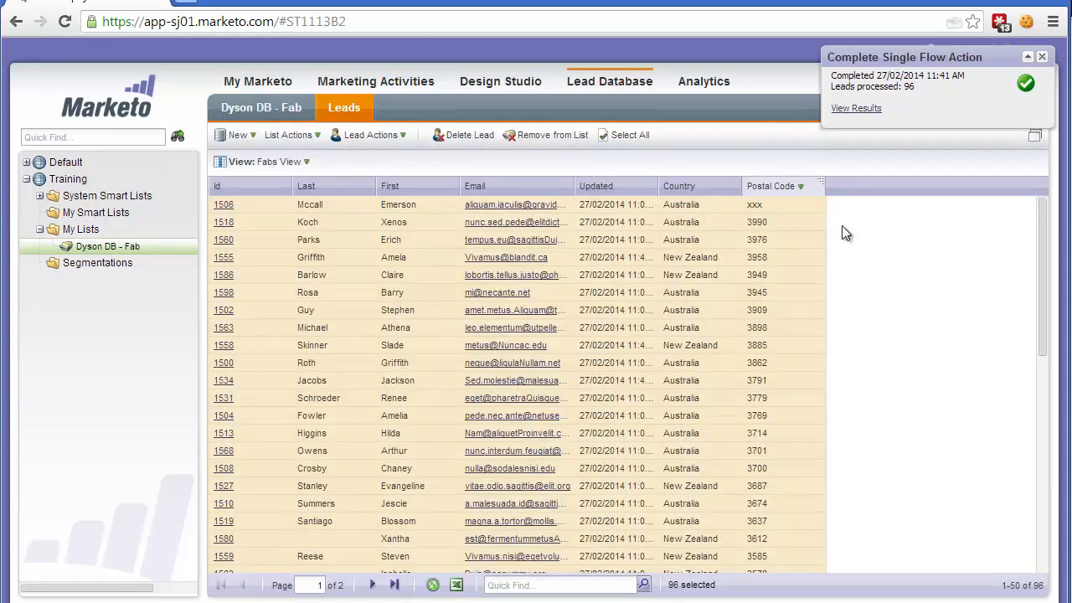
left_click(790, 206)
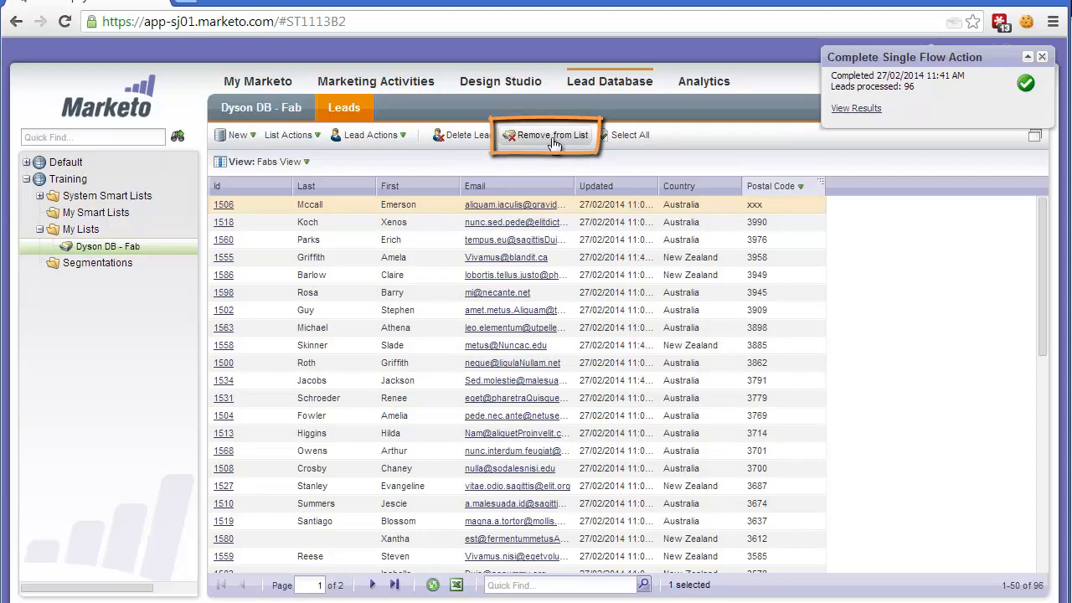
left_click(447, 137)
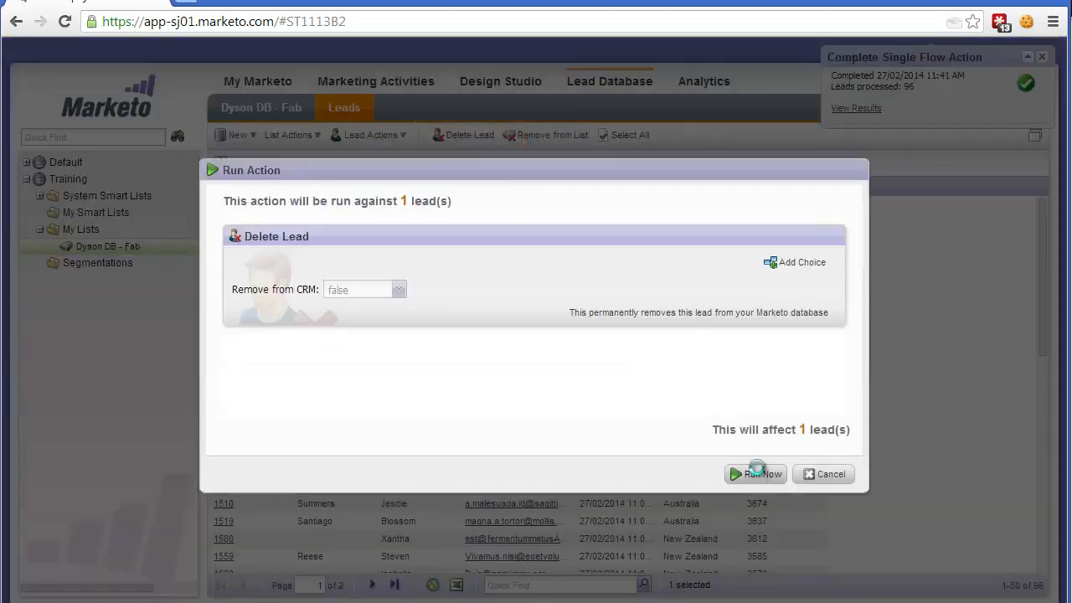
left_click(756, 472)
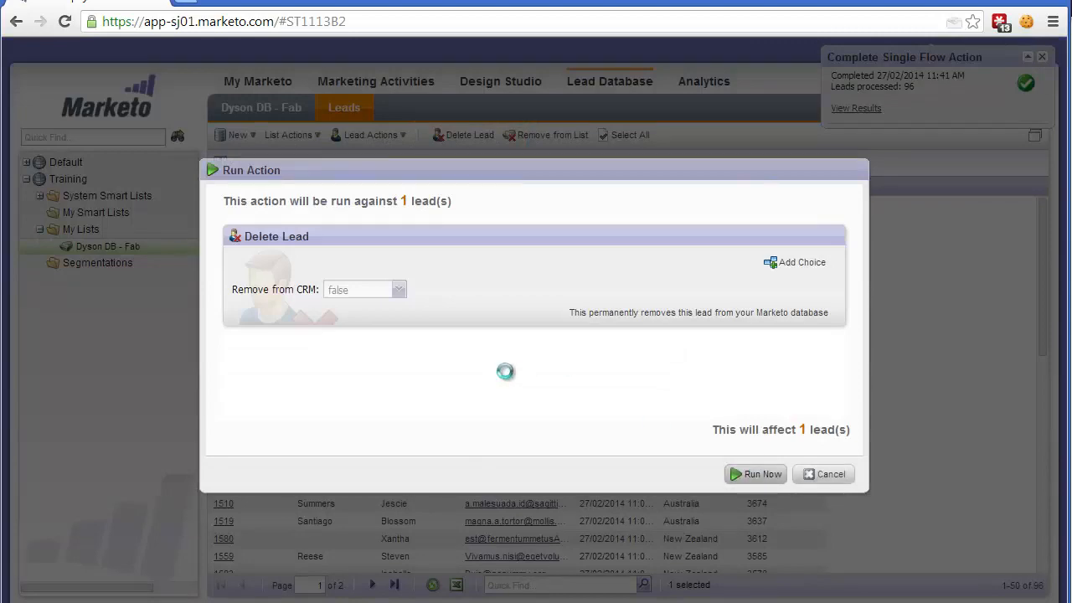